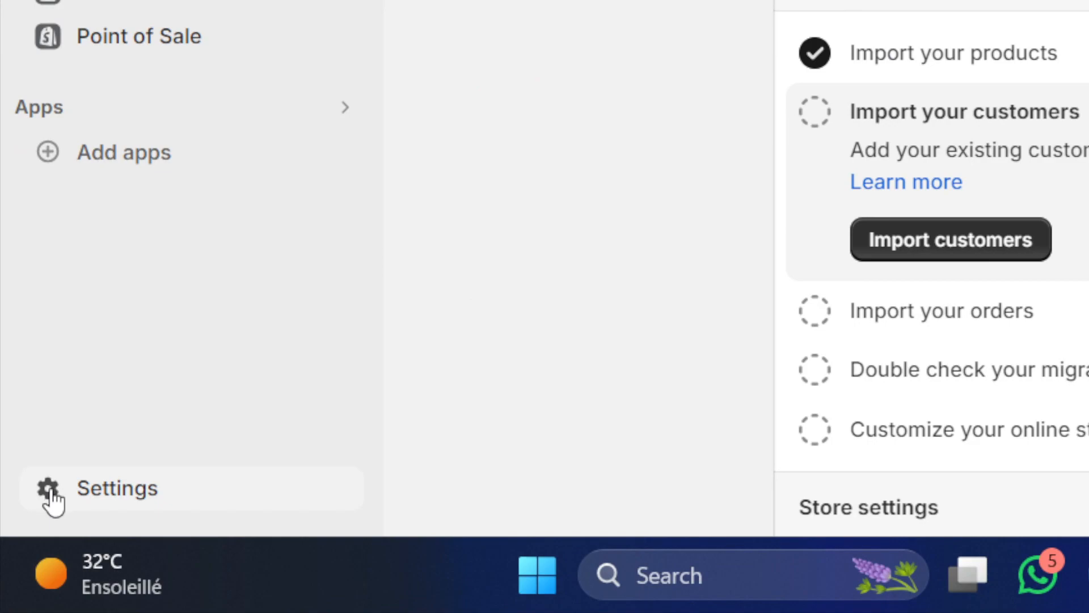
Step: Open the store's Markets settings and start adding a new market
left_click(50, 492)
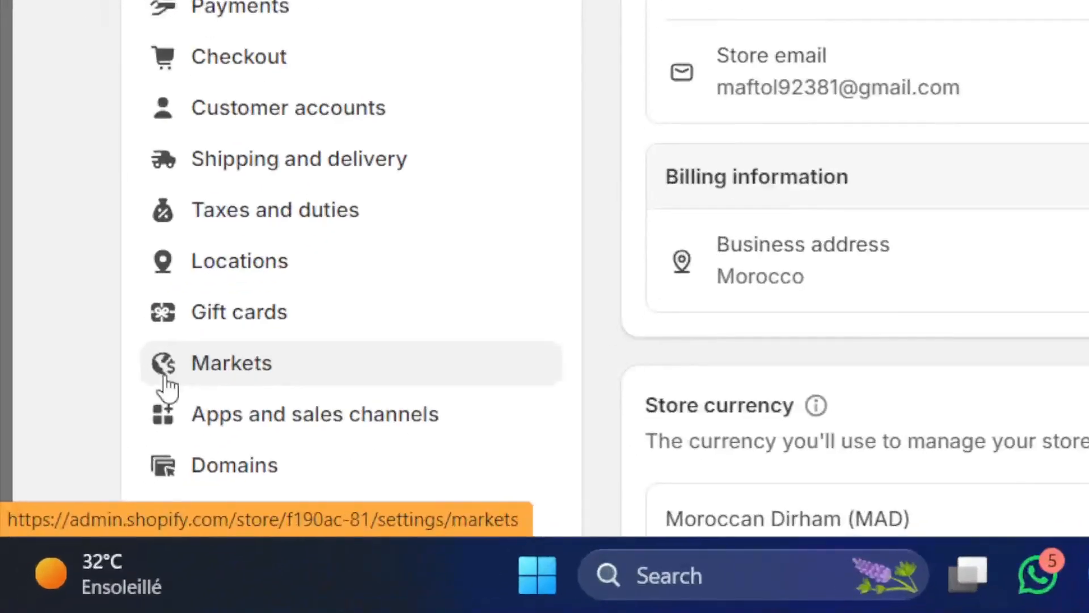
left_click(79, 509)
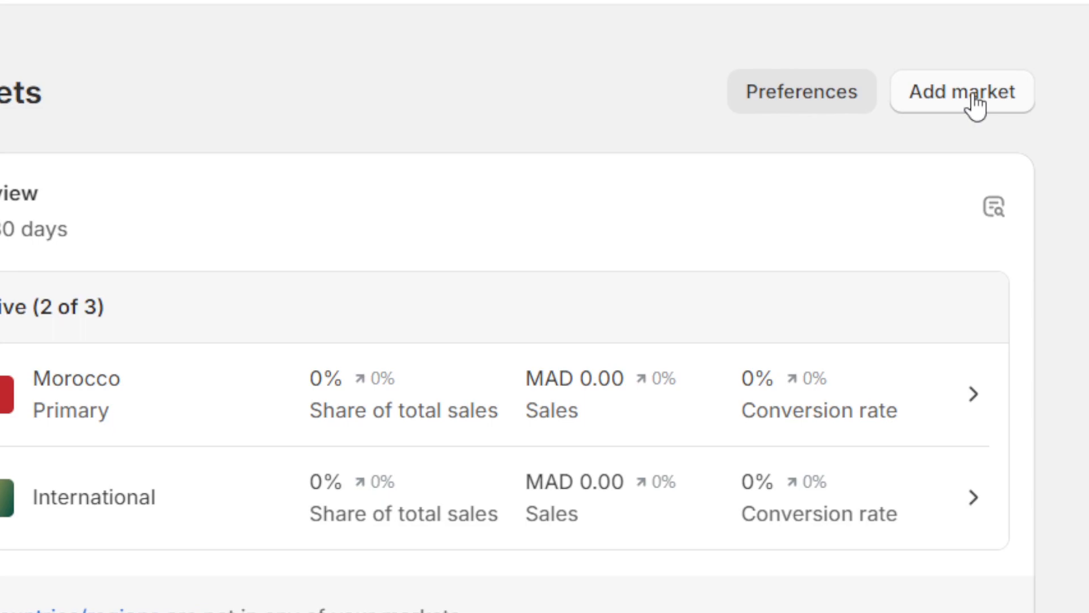
left_click(974, 102)
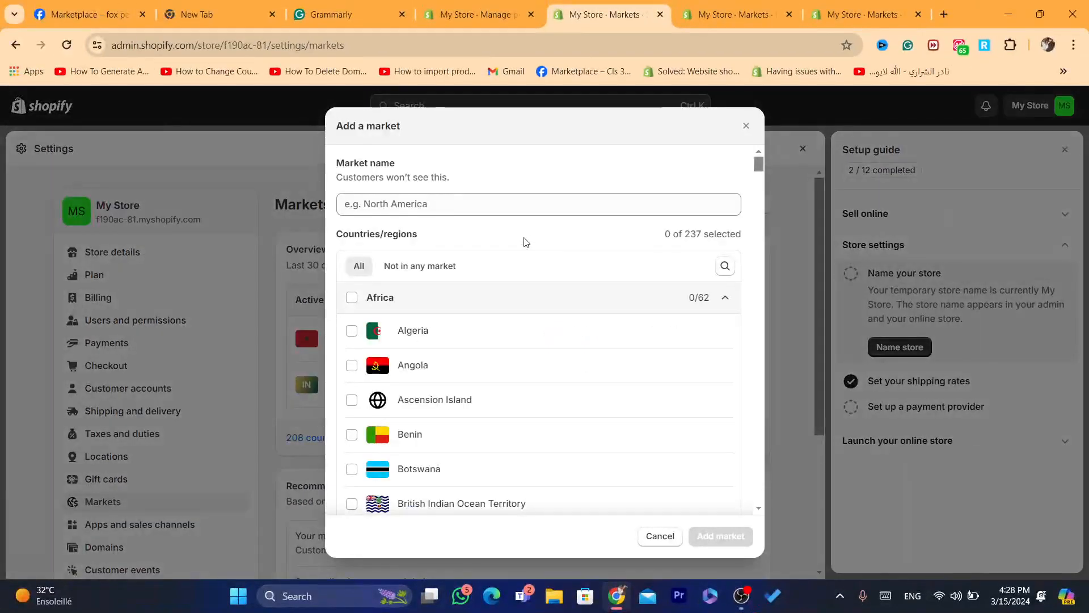
Step: Name the new market "list of countries i want to ship to"
left_click(406, 204)
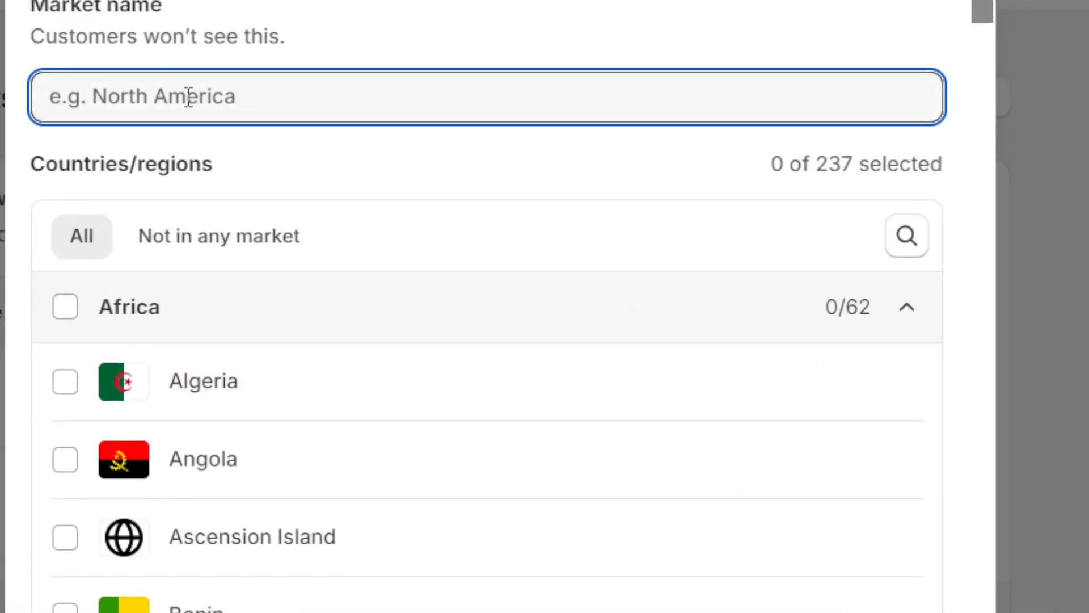
type("name")
key("BackSpace")
key("BackSpace")
key("BackSpace")
key("BackSpace")
type("li")
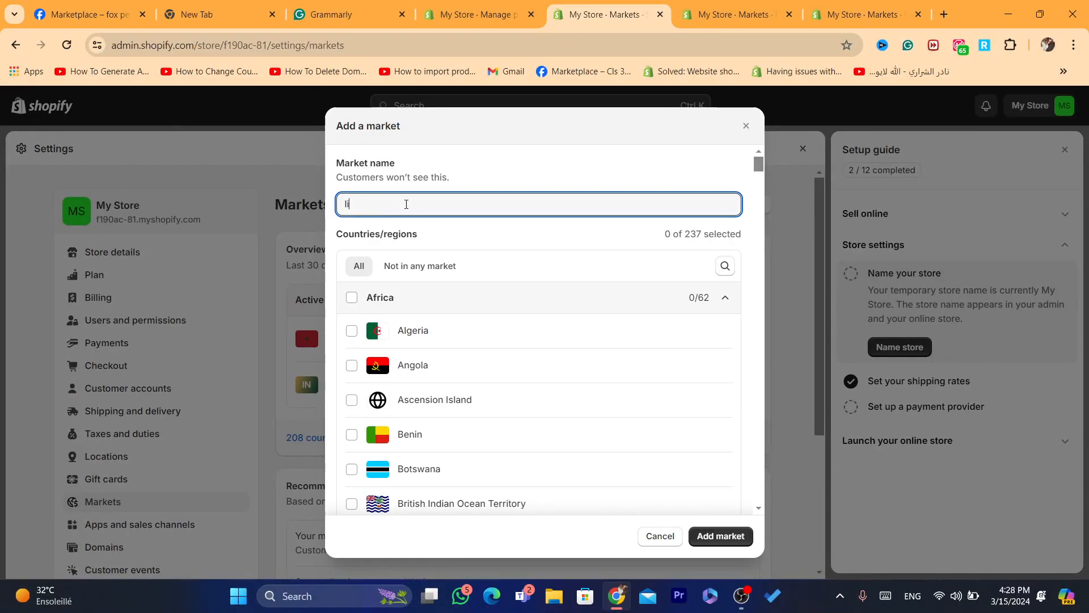
type("st of countries i want to sh")
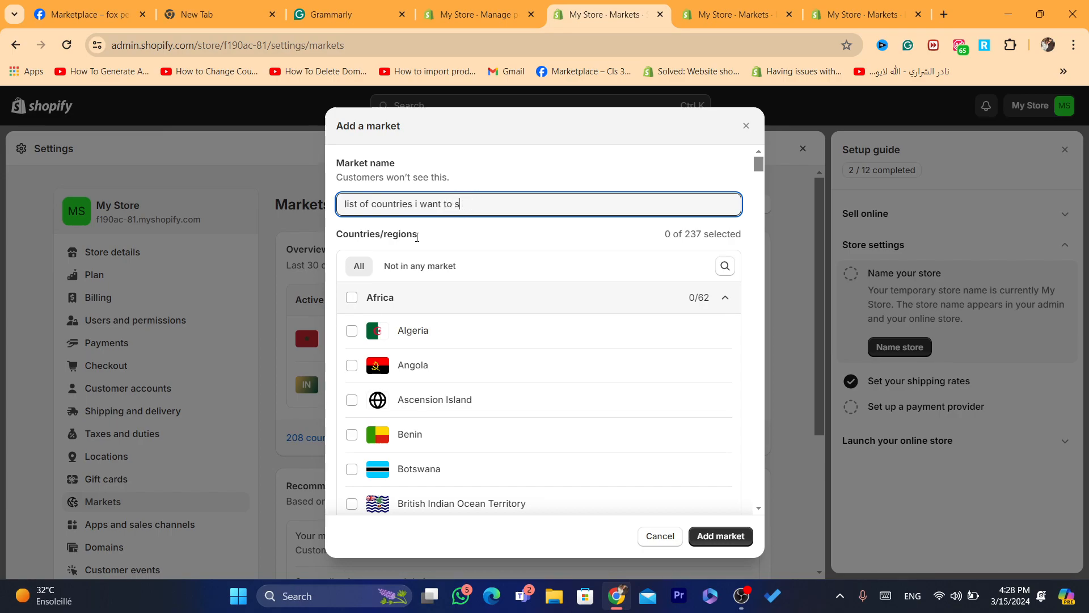
type("ip to")
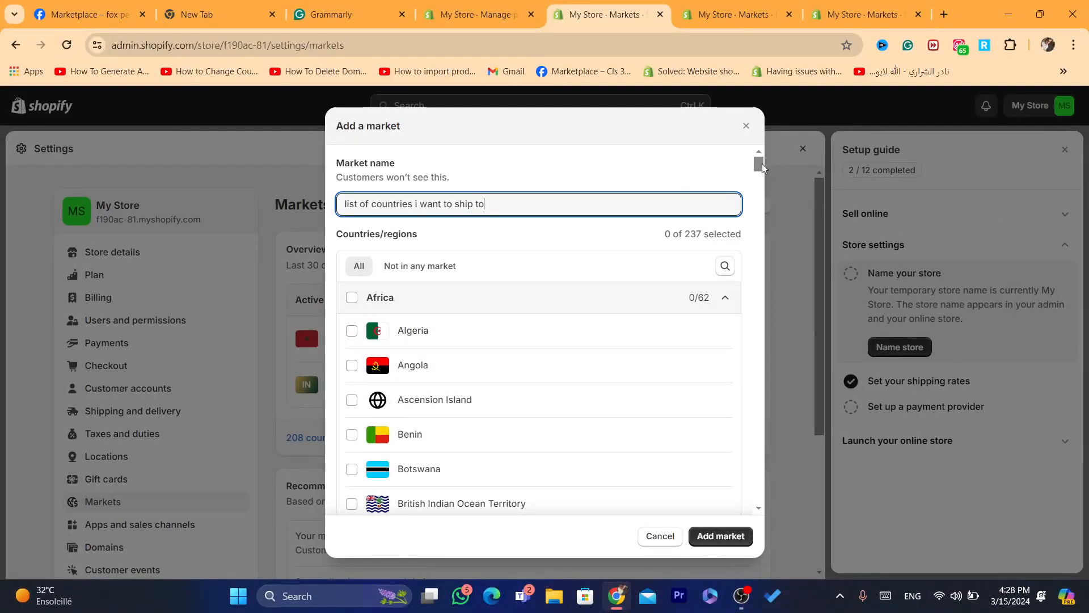
Step: Include all available countries of Africa and all countries of Asia in the new market
scroll(763, 170, "down", 1)
left_click_drag(762, 167, 762, 168)
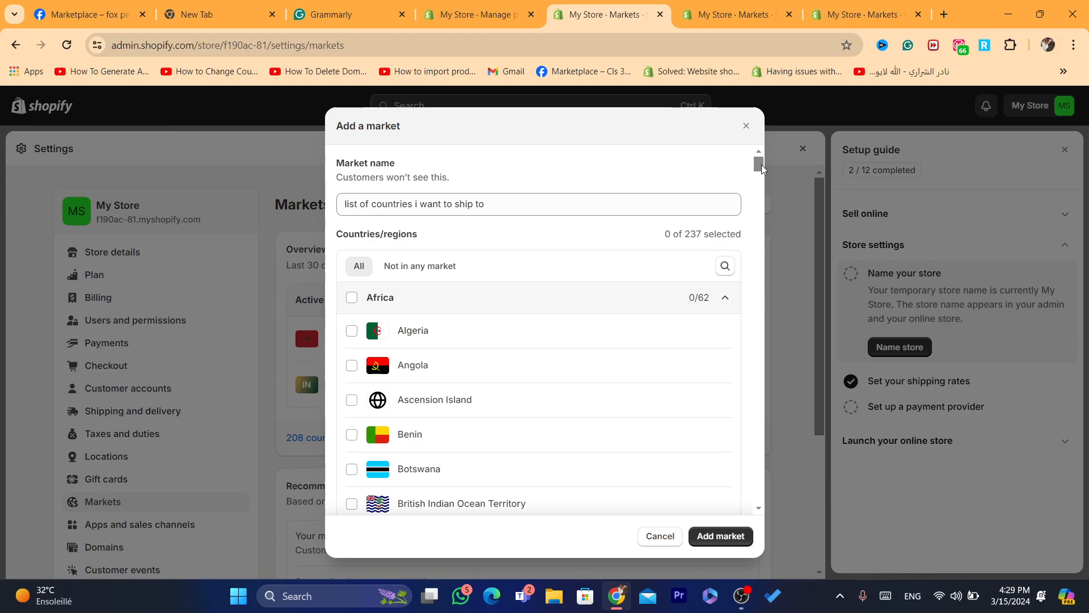
left_click_drag(762, 168, 761, 168)
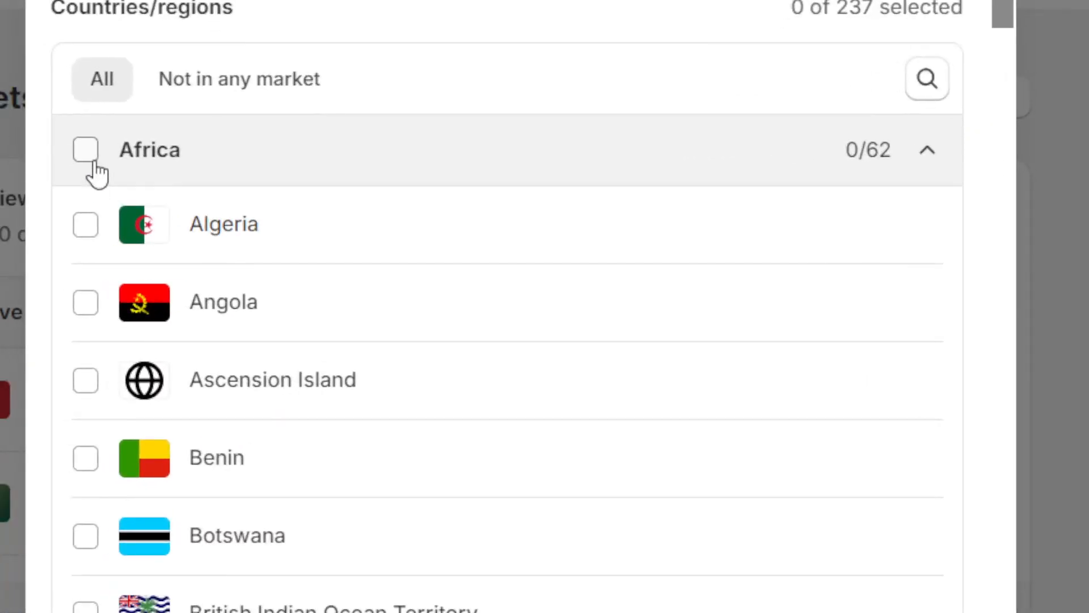
left_click(86, 151)
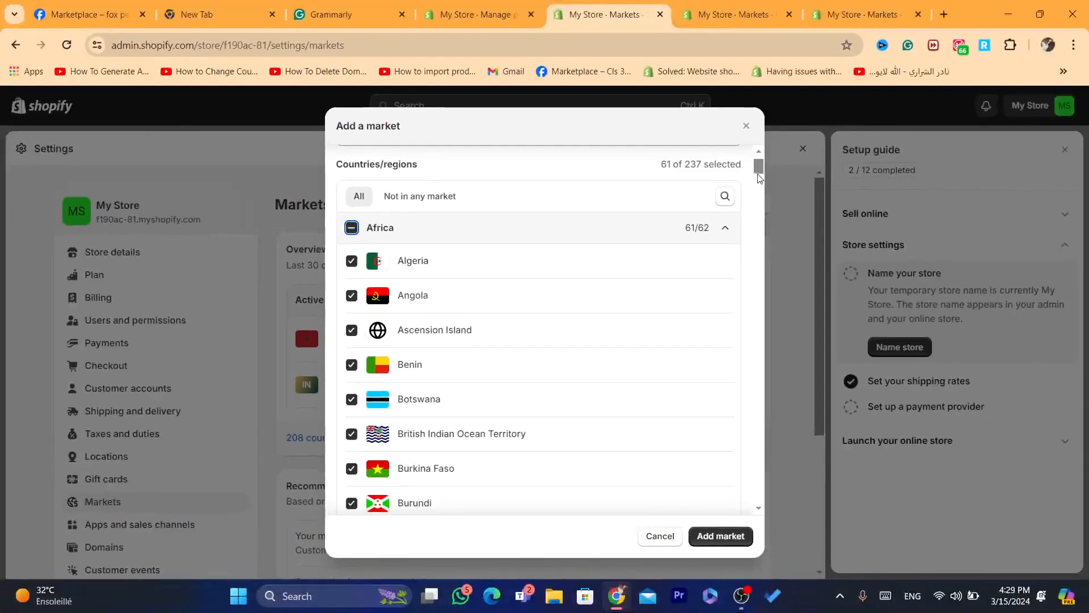
left_click_drag(760, 164, 759, 254)
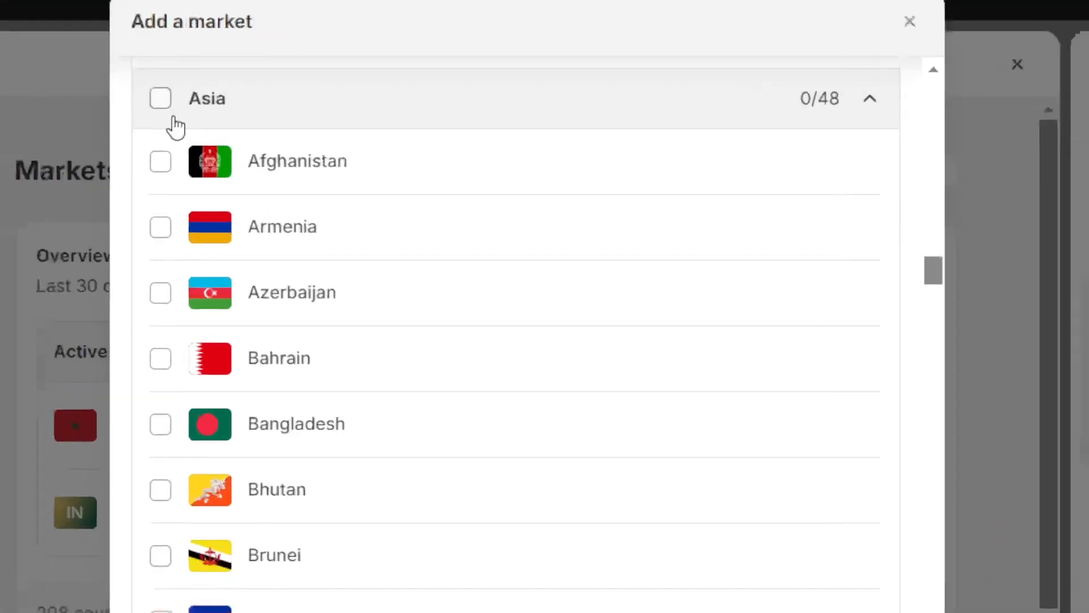
left_click(173, 121)
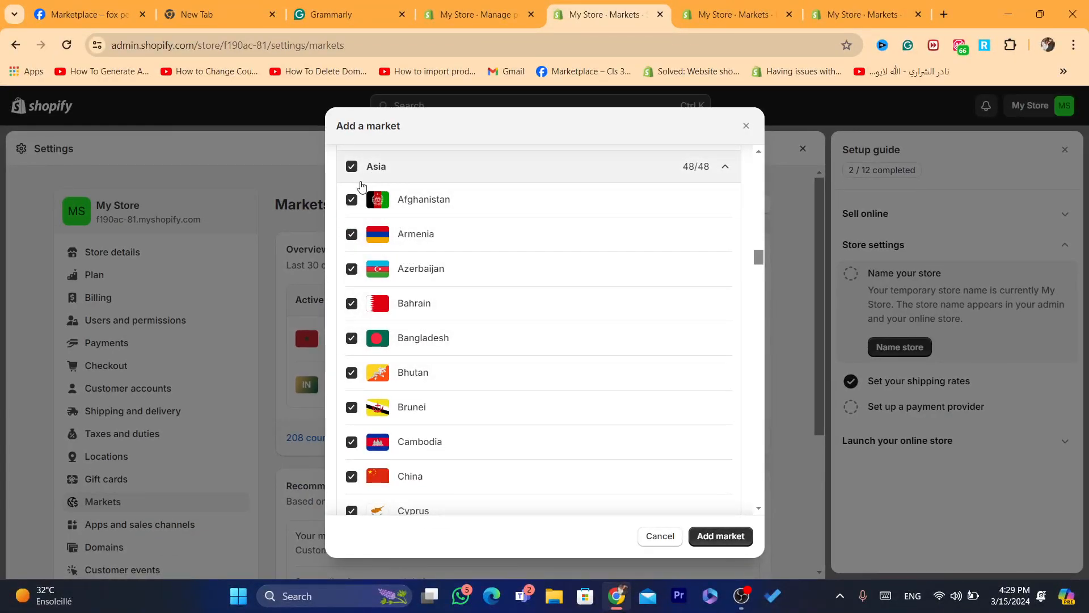
Step: Replace the full Asia selection with Armenia, Azerbaijan, Bahrain, Cambodia and China, and reselect the whole Asia group
left_click(352, 167)
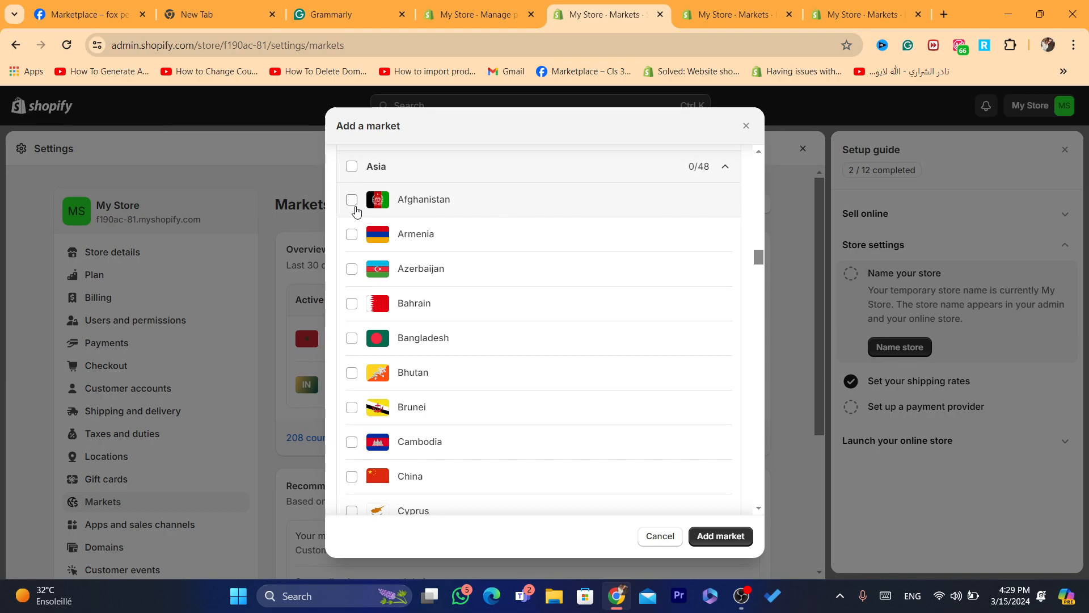
left_click(351, 235)
left_click(351, 269)
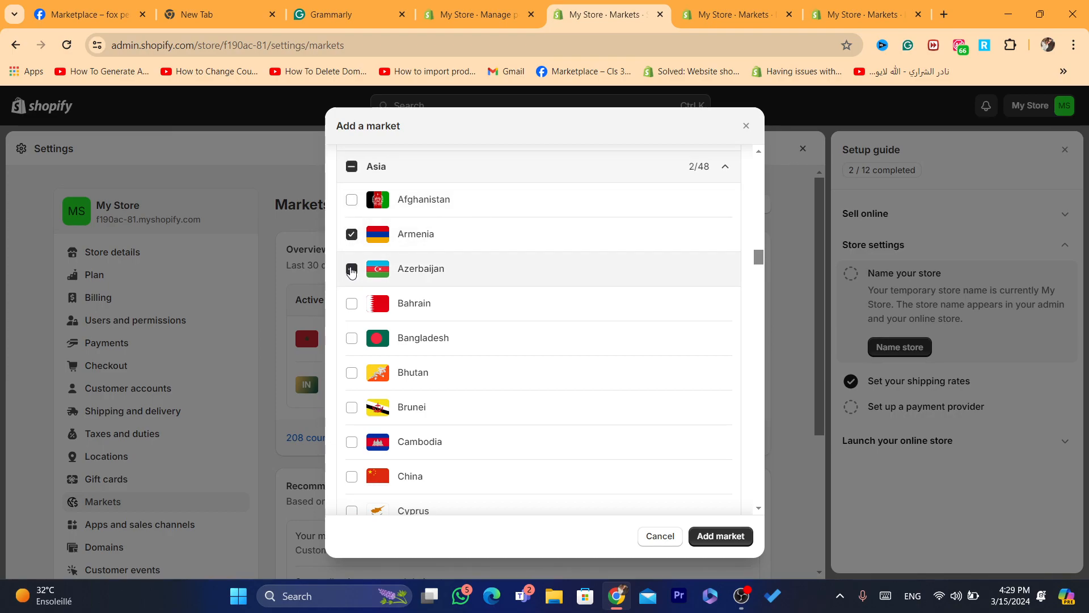
left_click(351, 303)
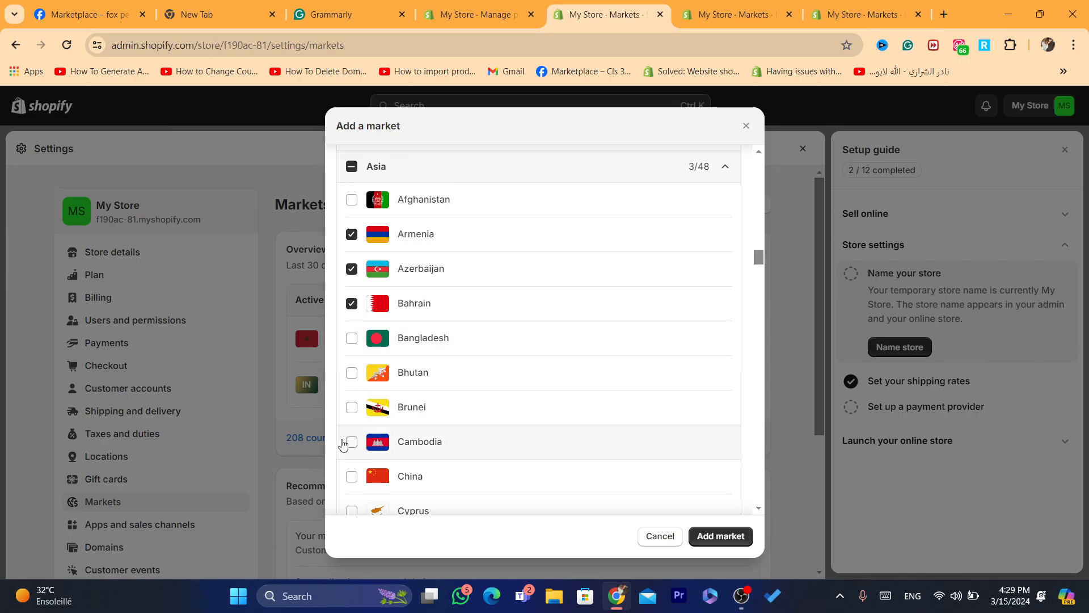
left_click(349, 443)
left_click(351, 476)
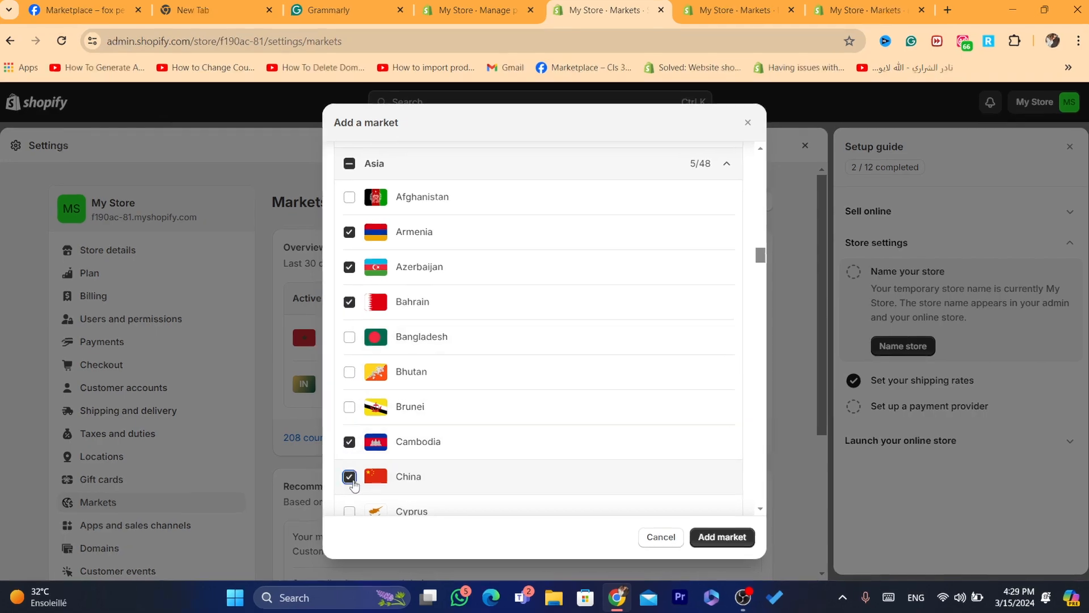
left_click(109, 93)
left_click(109, 92)
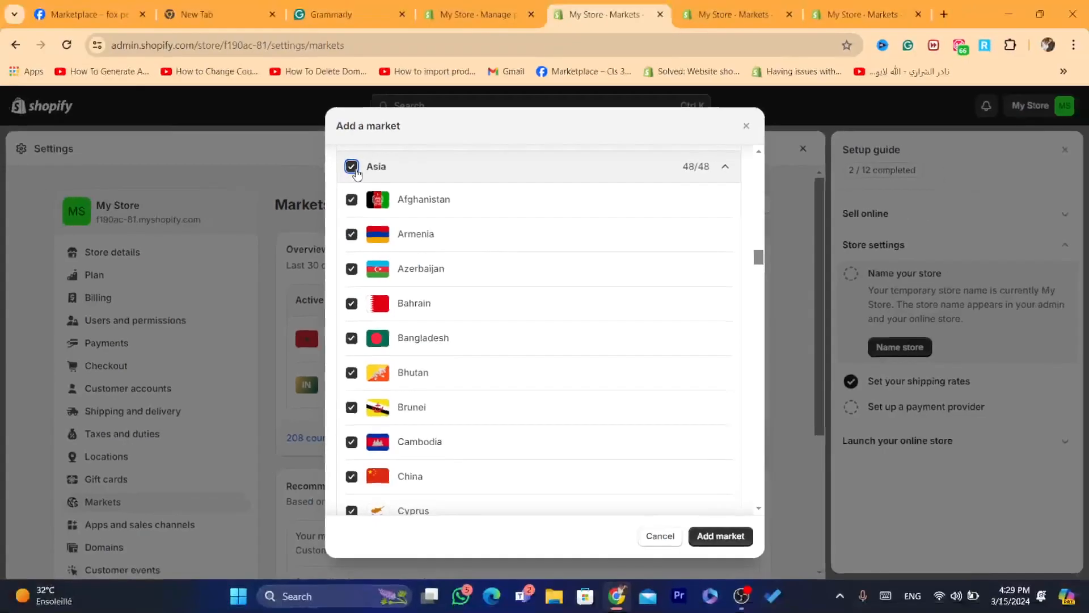
Step: Include all European countries in the selection and add the market
left_click_drag(759, 257, 773, 319)
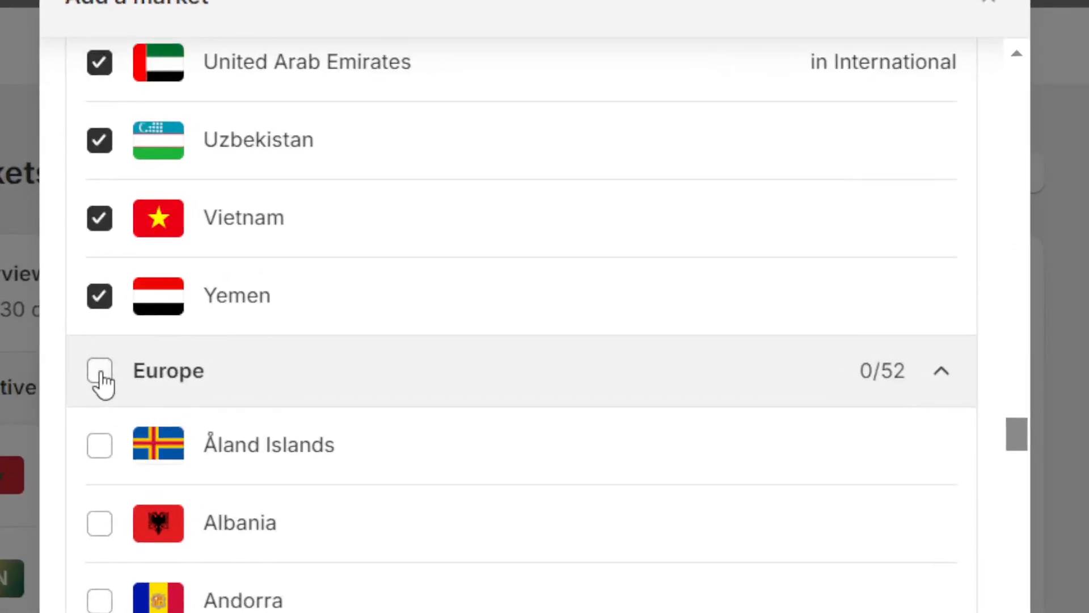
left_click(101, 376)
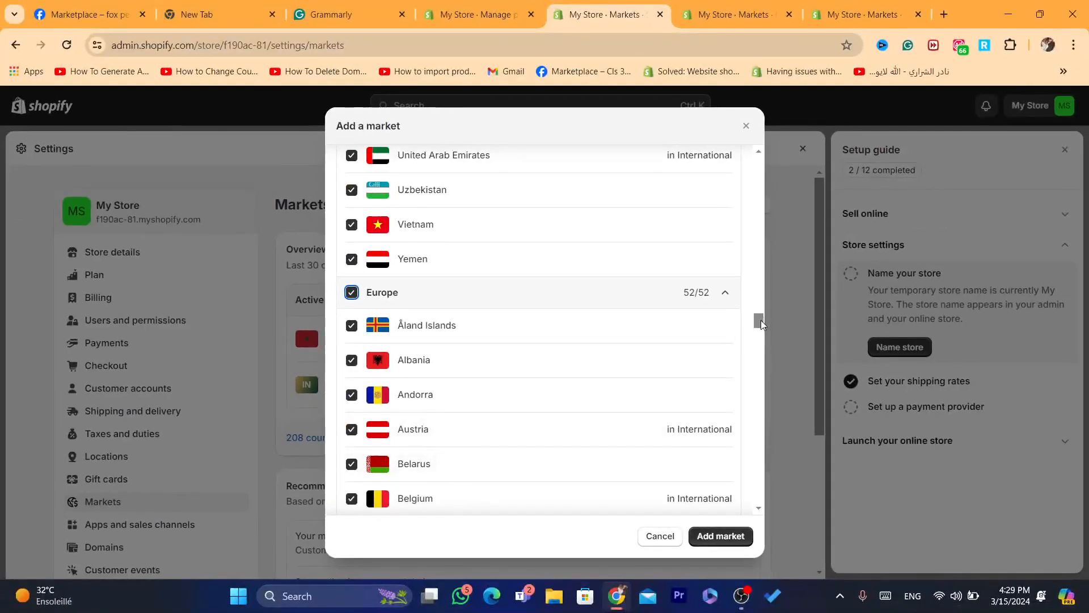
left_click_drag(760, 324, 760, 420)
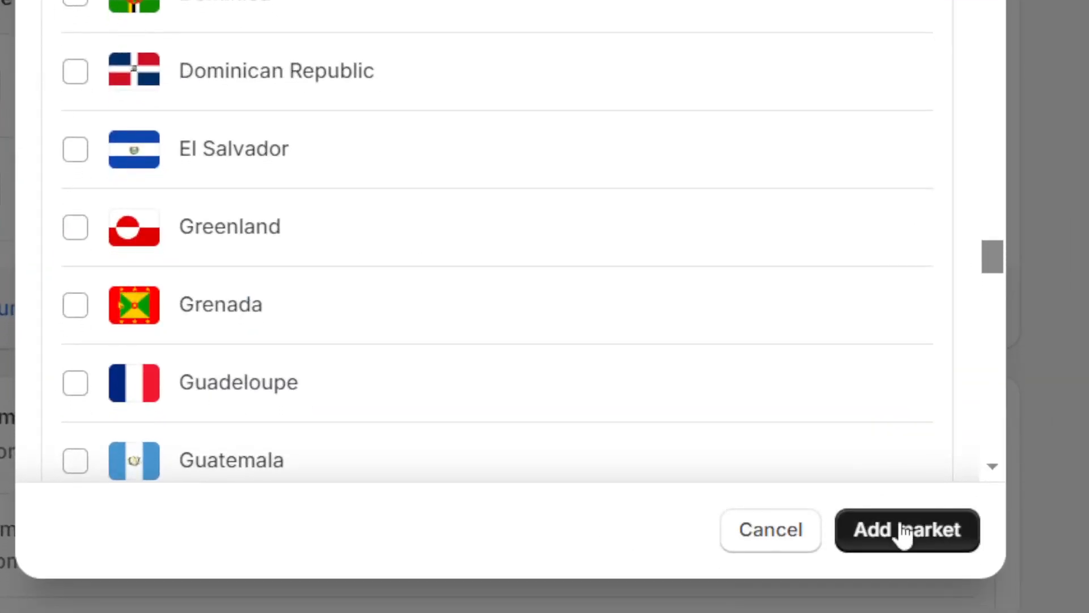
left_click(904, 534)
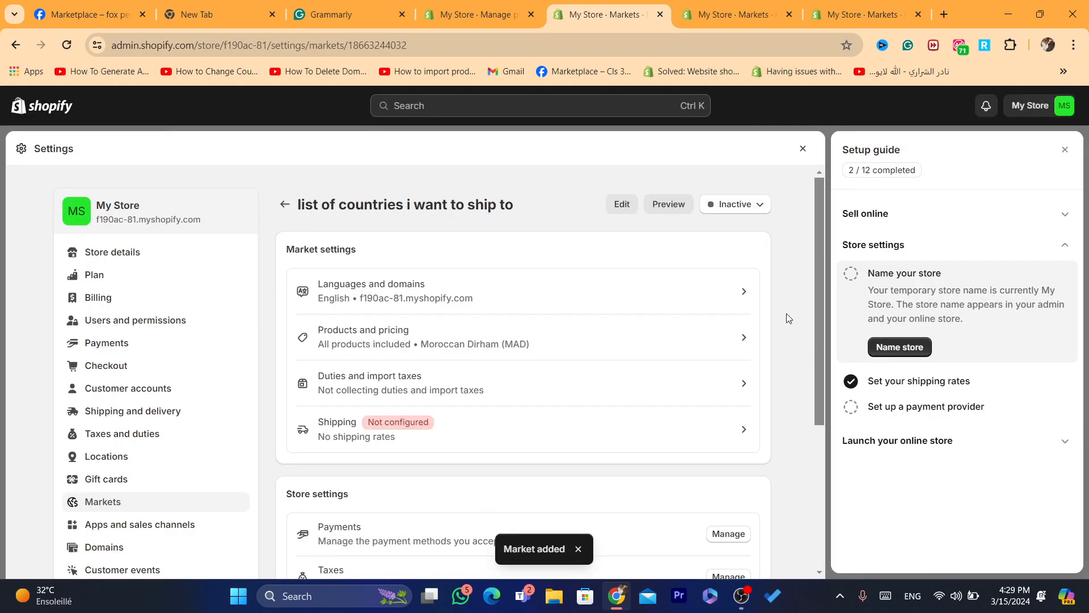
Step: Check the new market's activation options and close the store settings
left_click(732, 205)
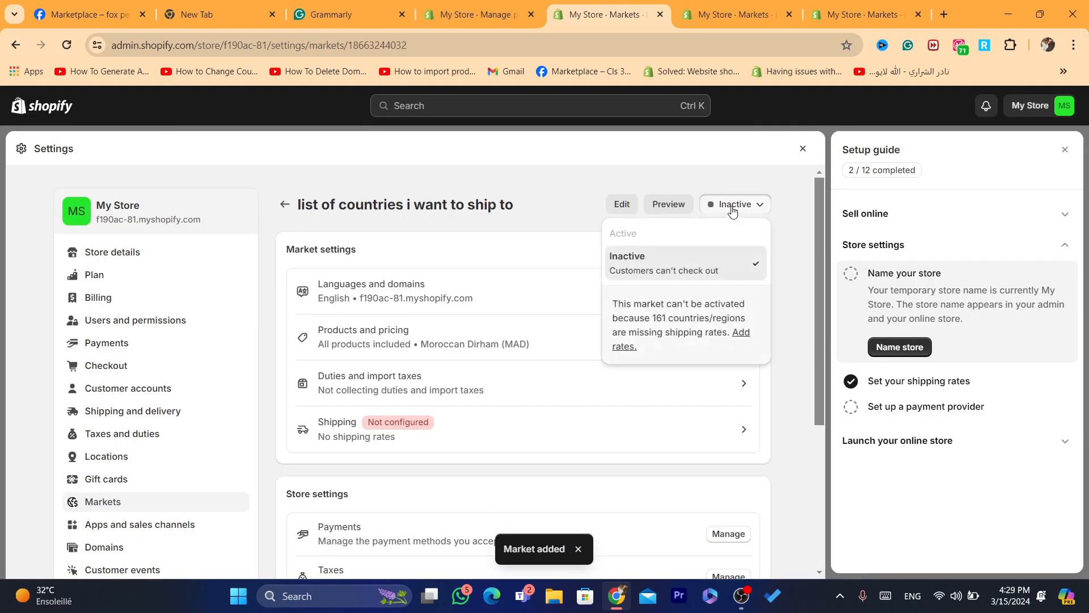
left_click(812, 294)
left_click(803, 149)
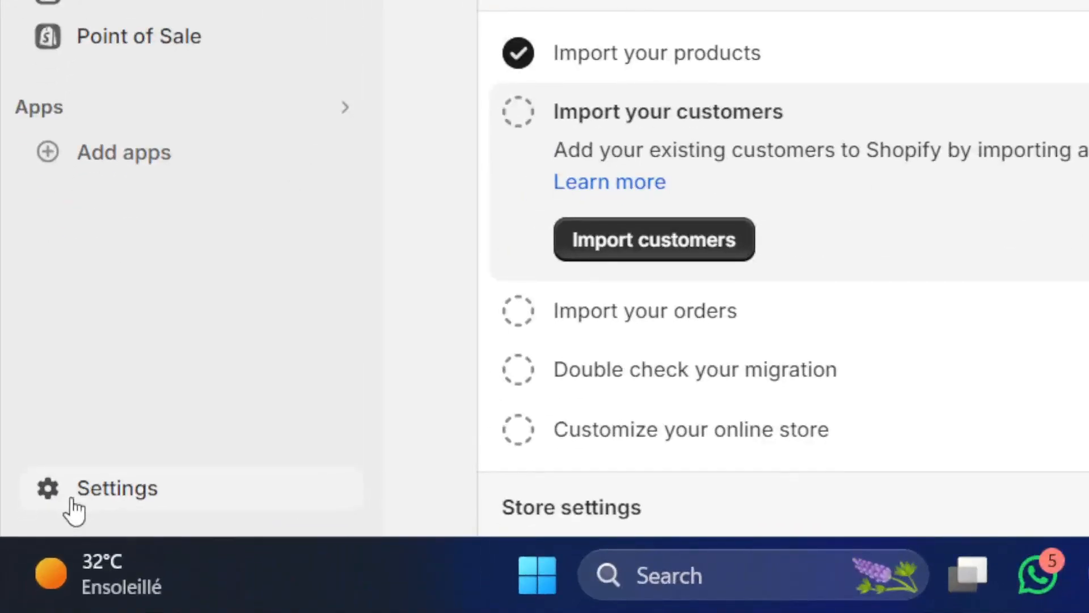
Step: Open the General shipping profile in the shipping and delivery settings and close the setup guide
left_click(73, 501)
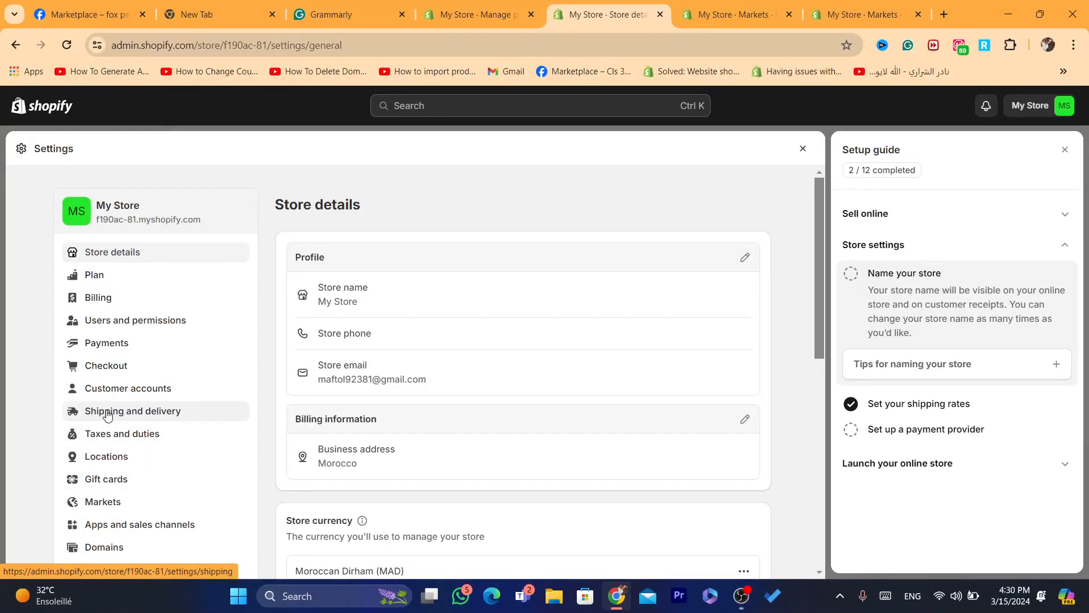
left_click(108, 413)
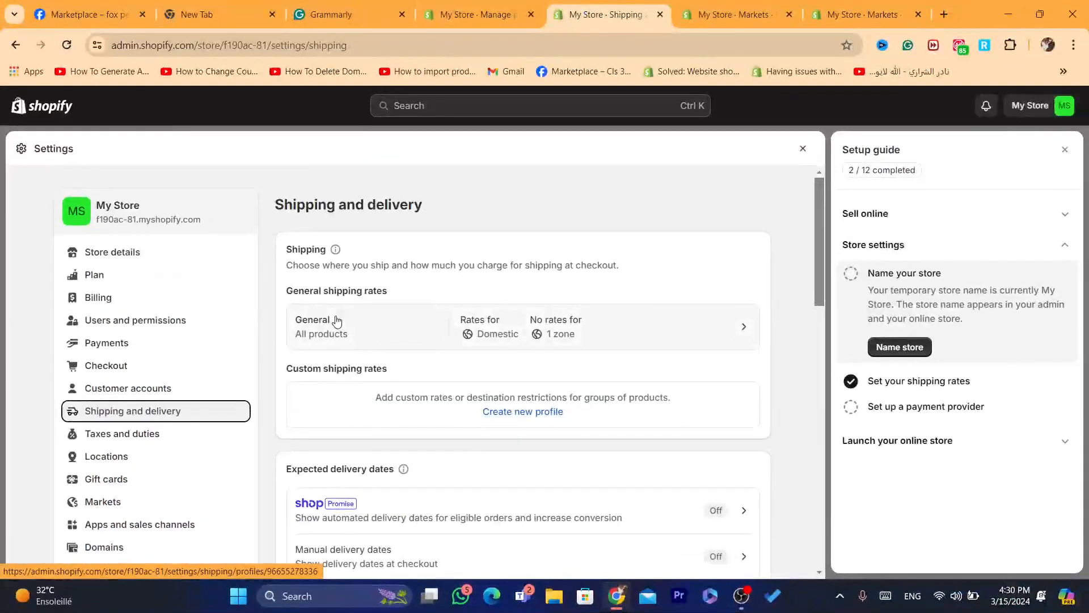
left_click(313, 325)
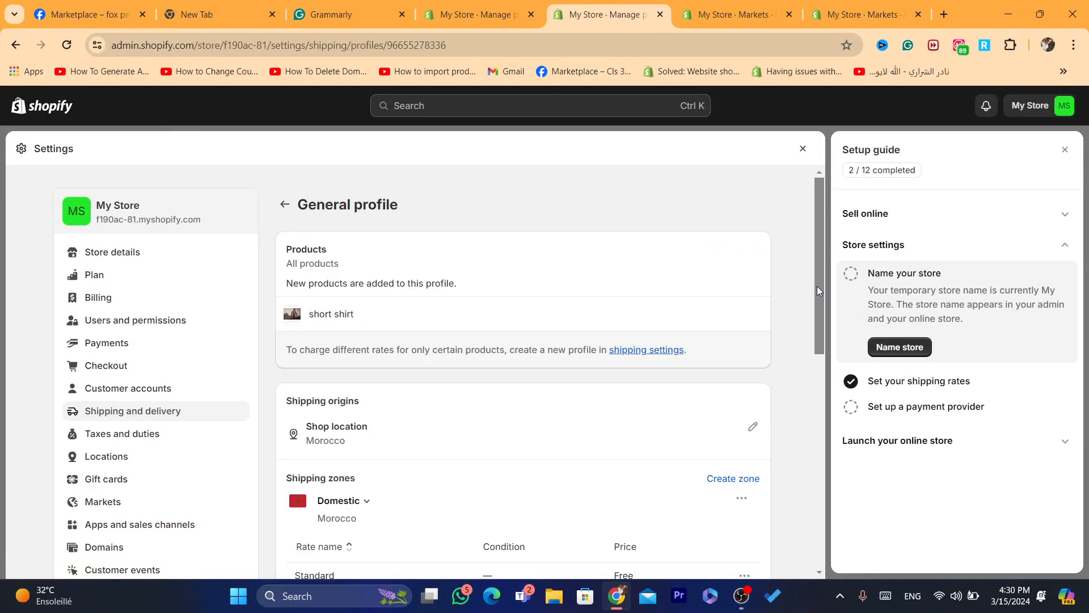
scroll(819, 288, "down", 10)
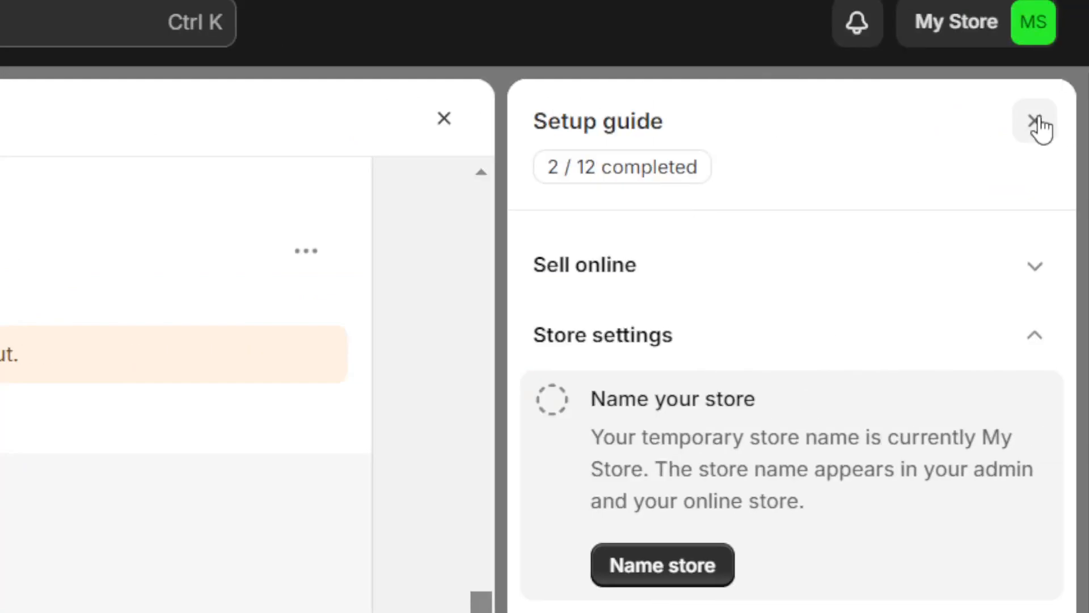
left_click(1041, 124)
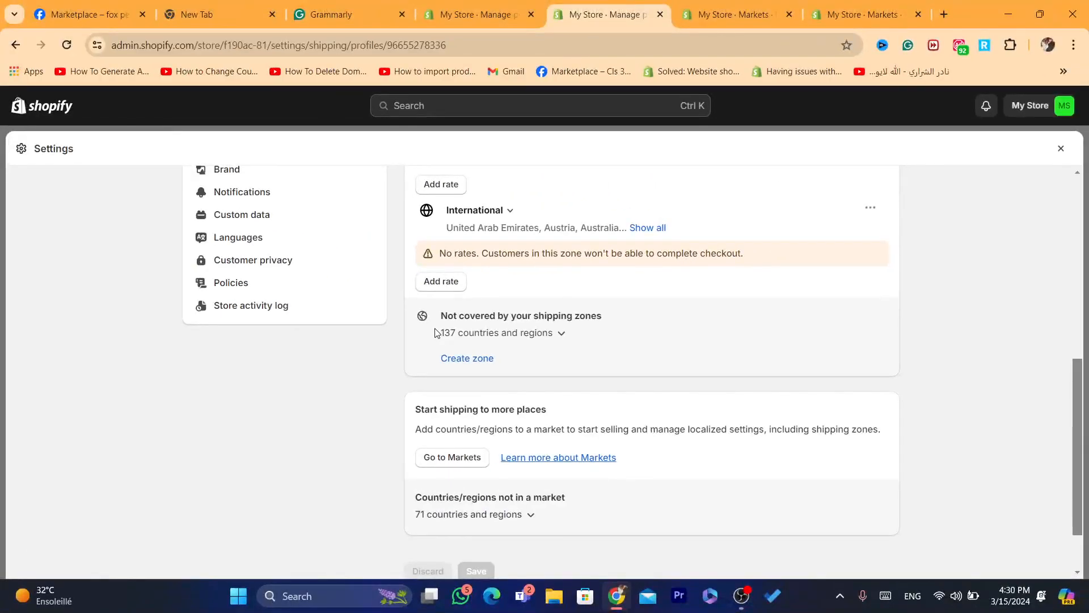
Step: Highlight the note on countries and regions not covered by the shipping zones
left_click_drag(436, 332, 446, 329)
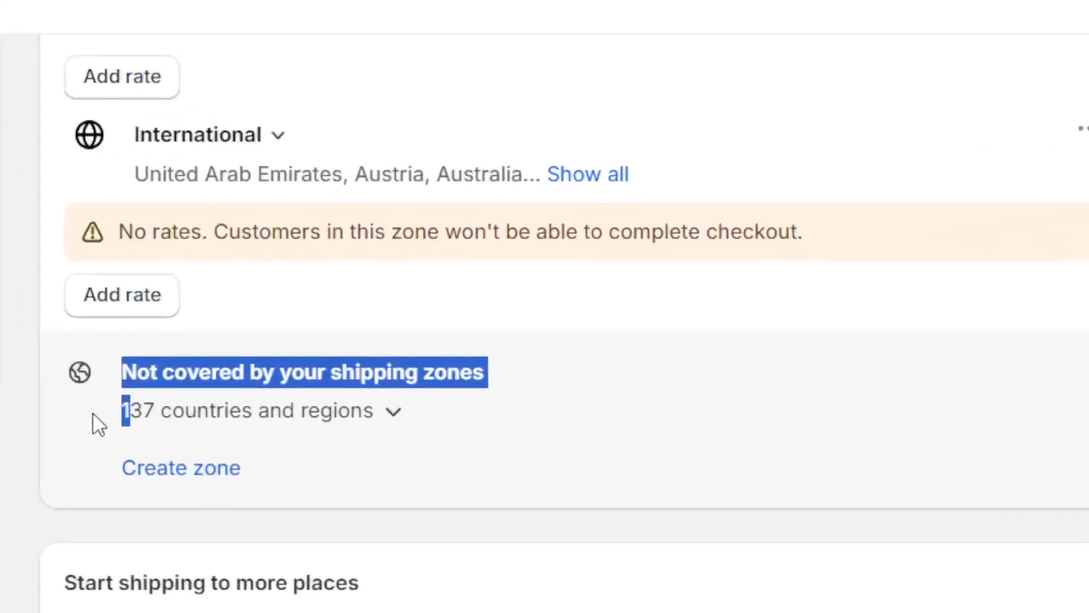
double_click(426, 334)
left_click_drag(427, 333, 457, 333)
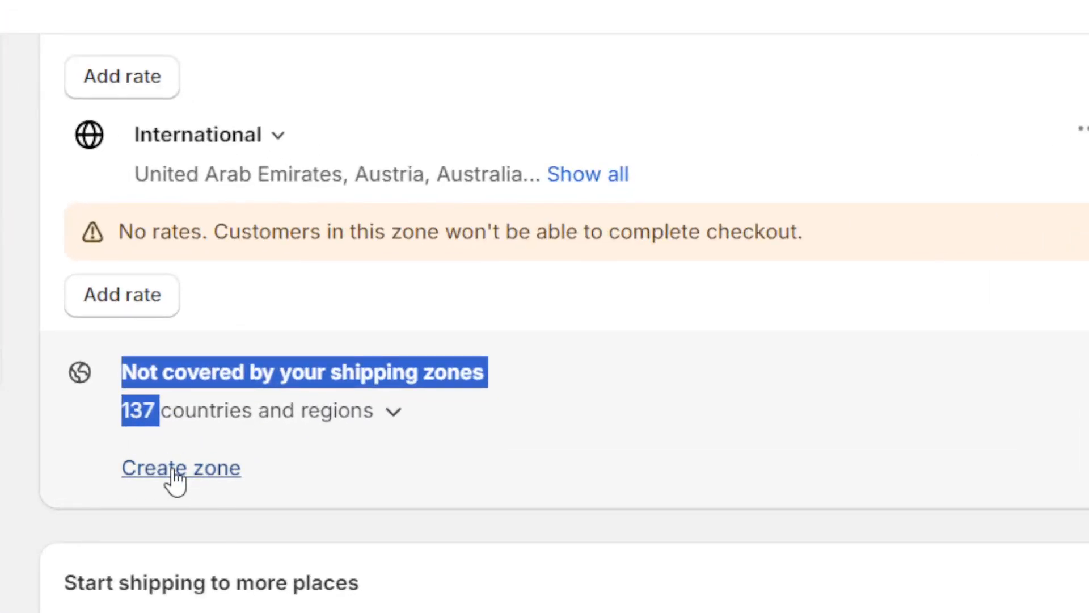
Step: Create a shipping zone named "list of countries" covering every country of the "list of countries i want to ship to" market
left_click(176, 479)
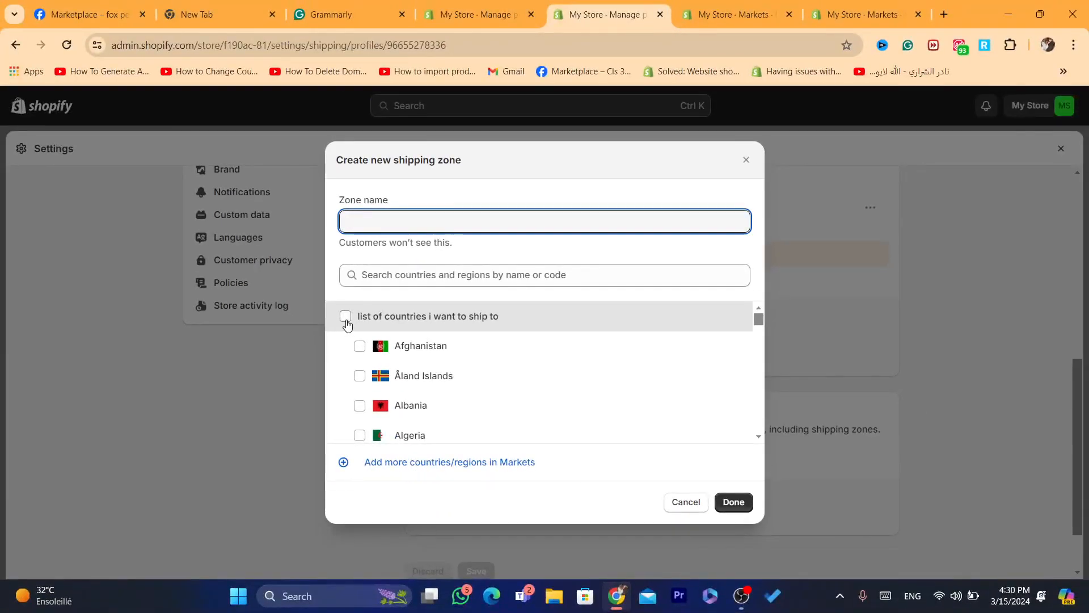
left_click(346, 319)
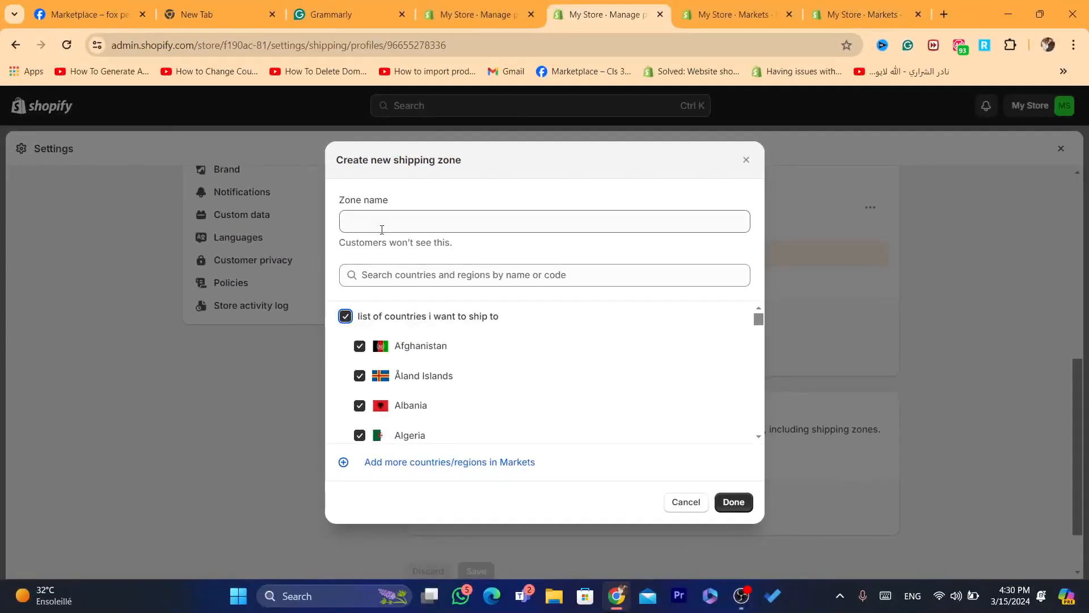
left_click(203, 178)
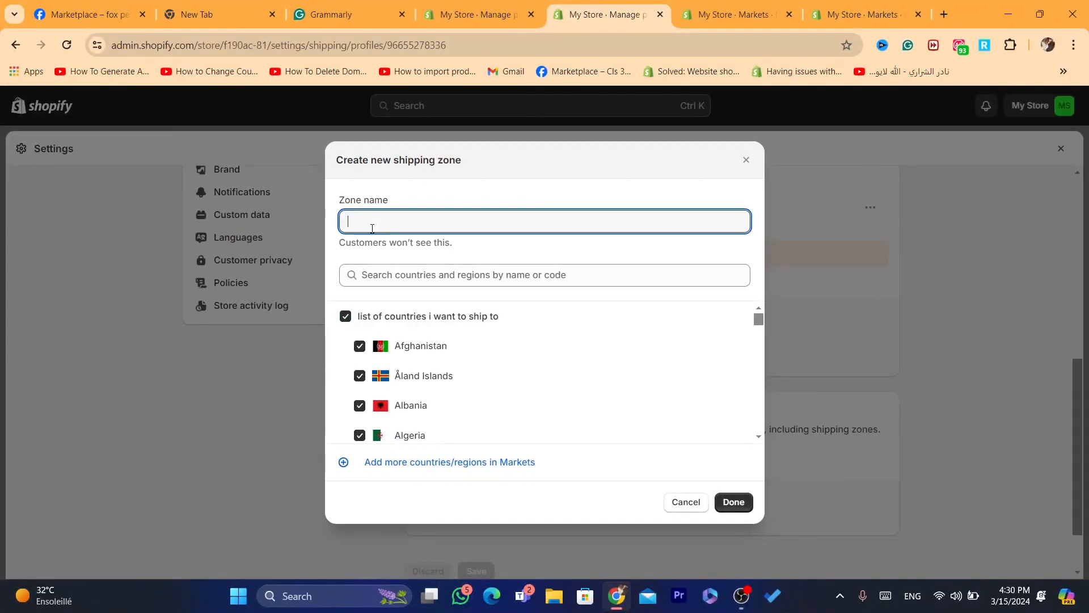
type("list p")
key("BackSpace")
key("BackSpace")
type("ntries")
key("Return")
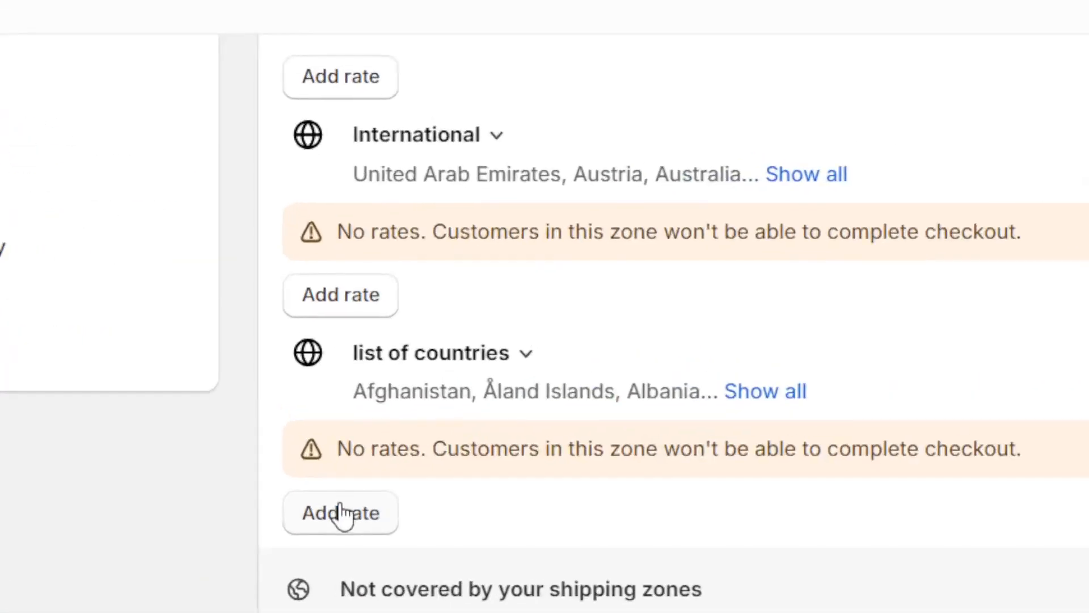
Step: Start a new rate for the "list of countries" zone, compare the rate types and choose a flat rate with the Custom shipping rate
left_click(440, 382)
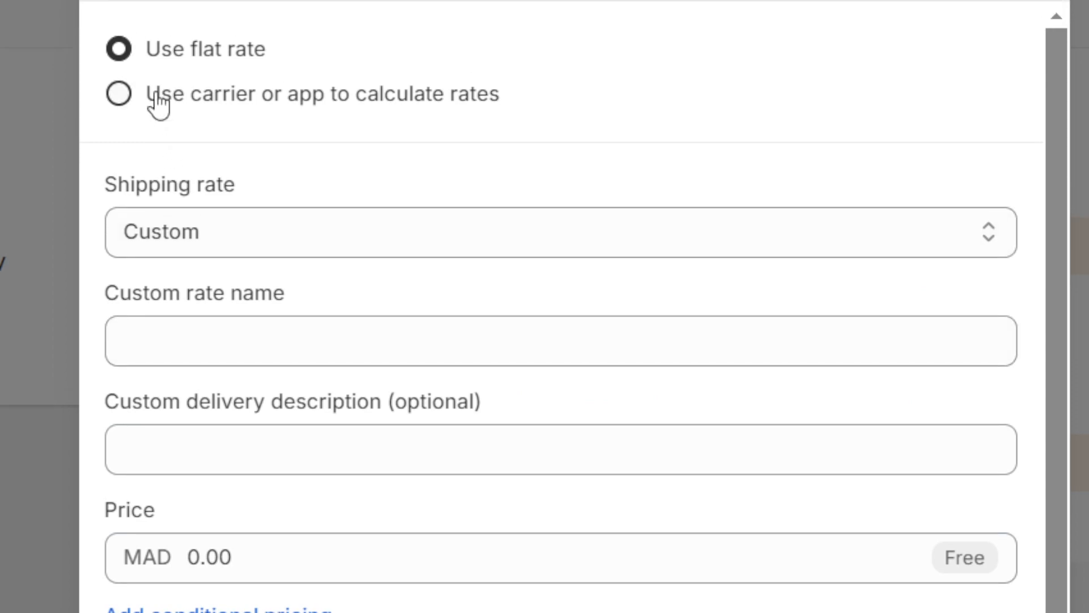
left_click(159, 102)
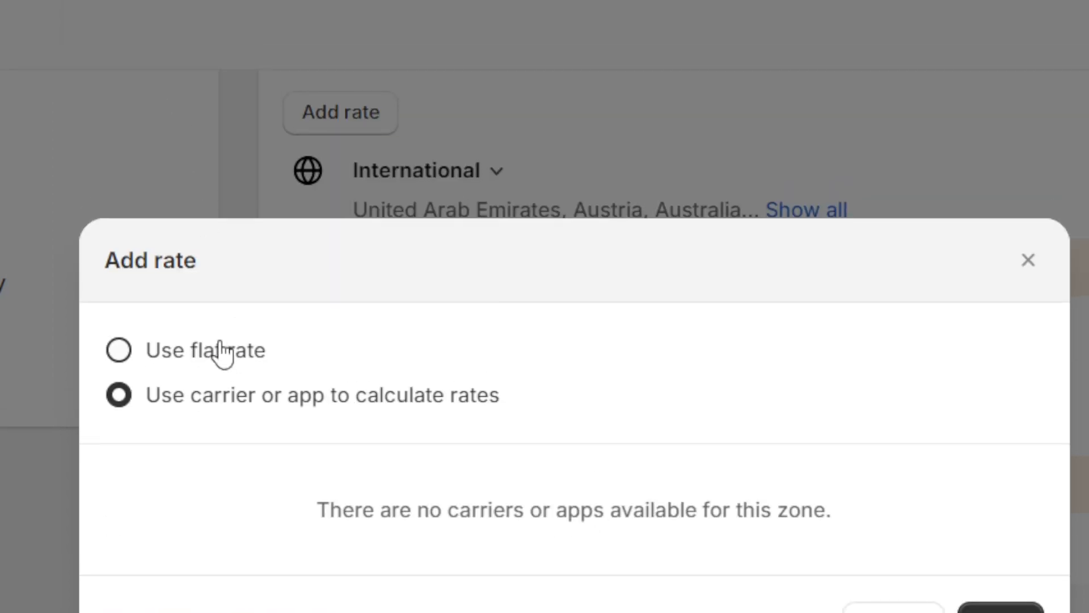
left_click(222, 353)
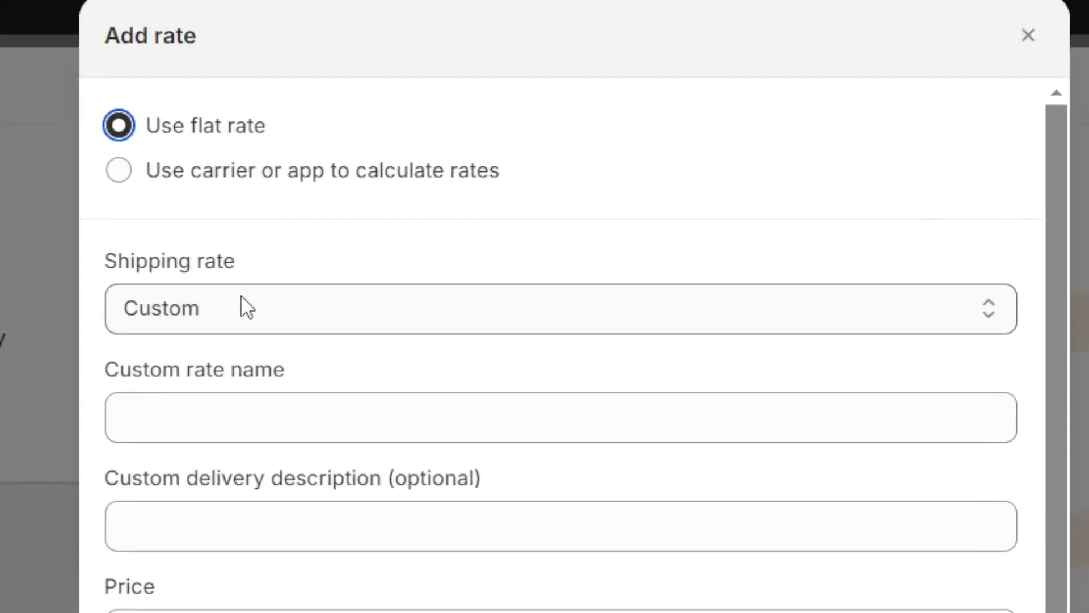
left_click(398, 246)
left_click(396, 264)
Step: Name the rate "standerd", describe its delivery as "Ships next day", price it at MAD 100 and add it to the zone
left_click(217, 405)
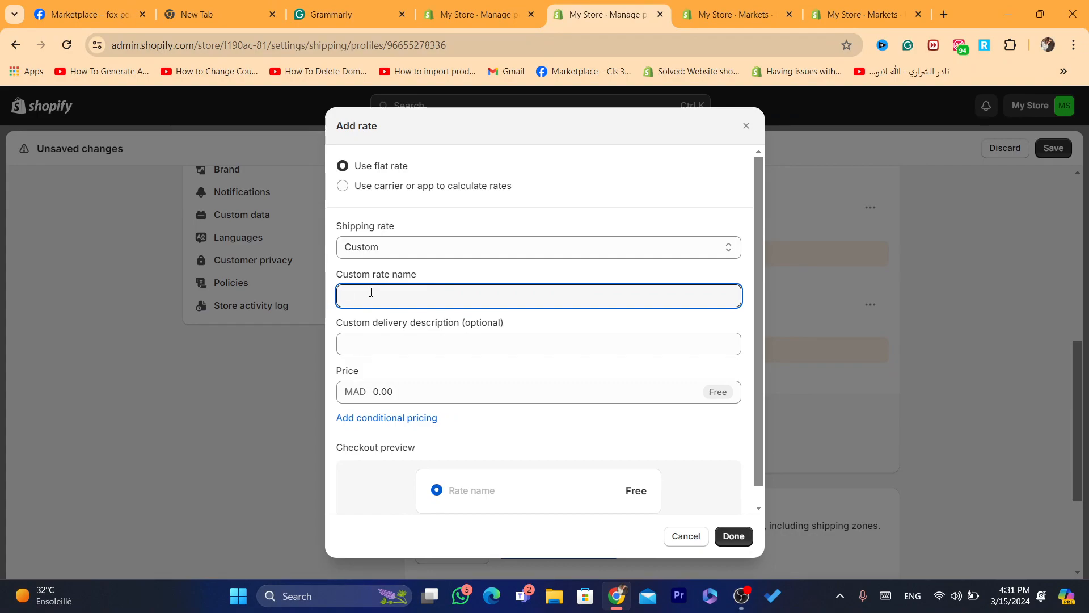
type("standerd")
left_click(381, 346)
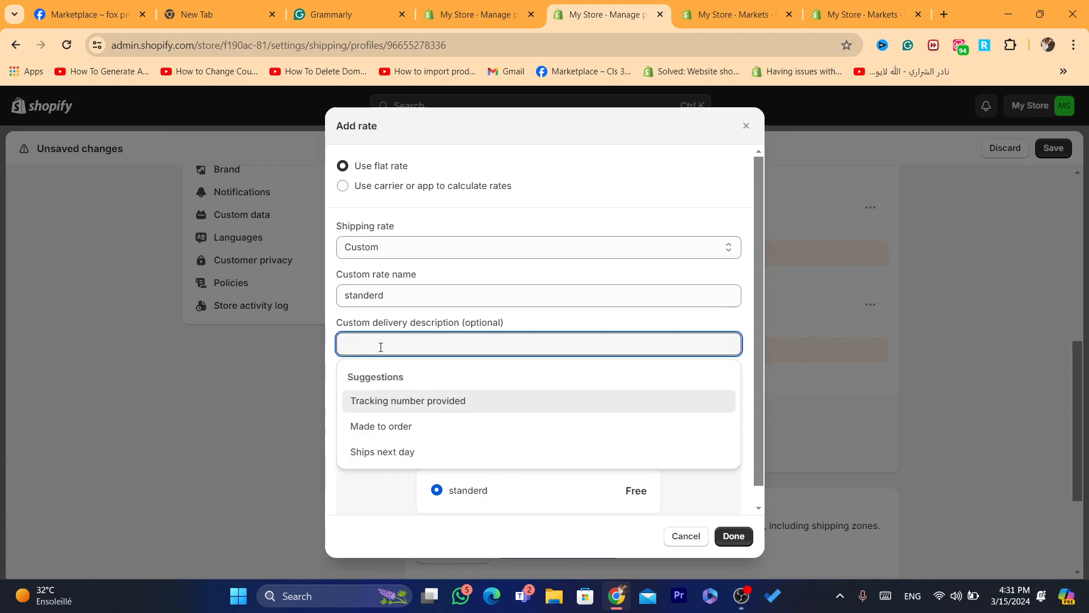
left_click(382, 452)
left_click(391, 391)
type("100")
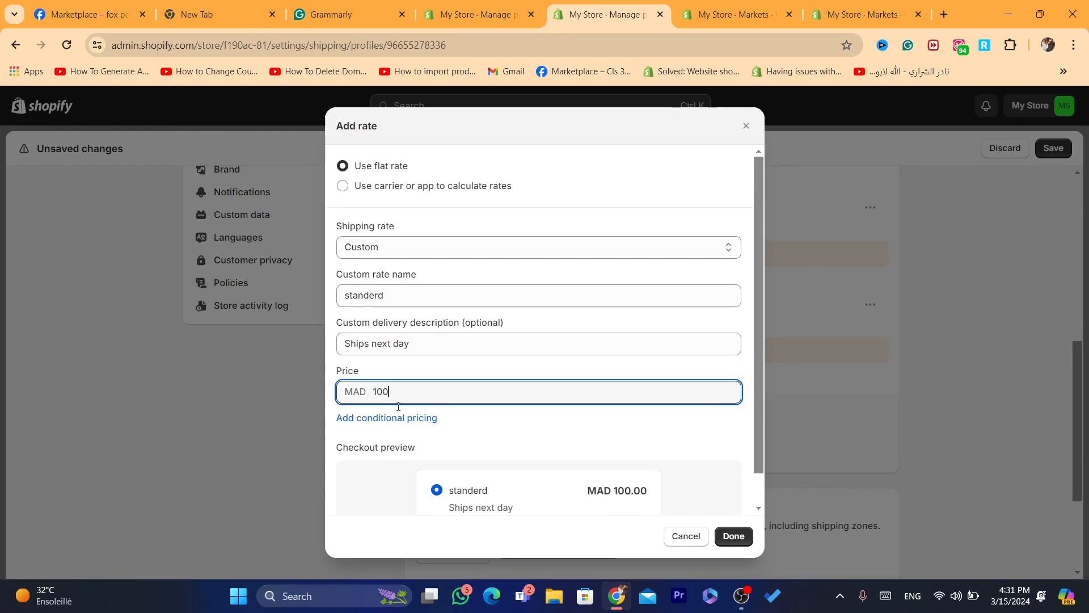
left_click(405, 463)
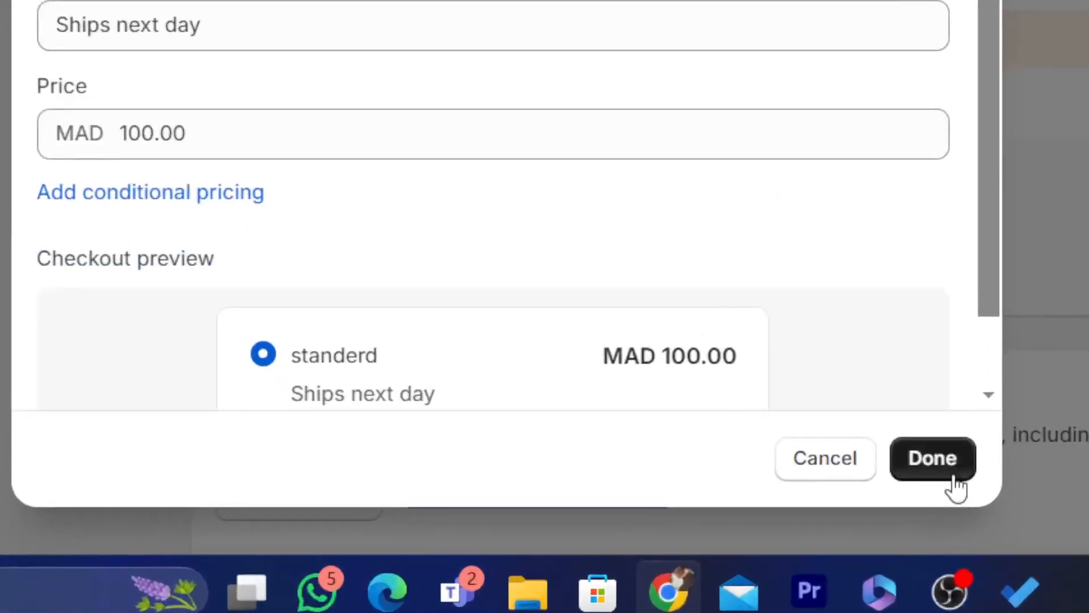
left_click(956, 487)
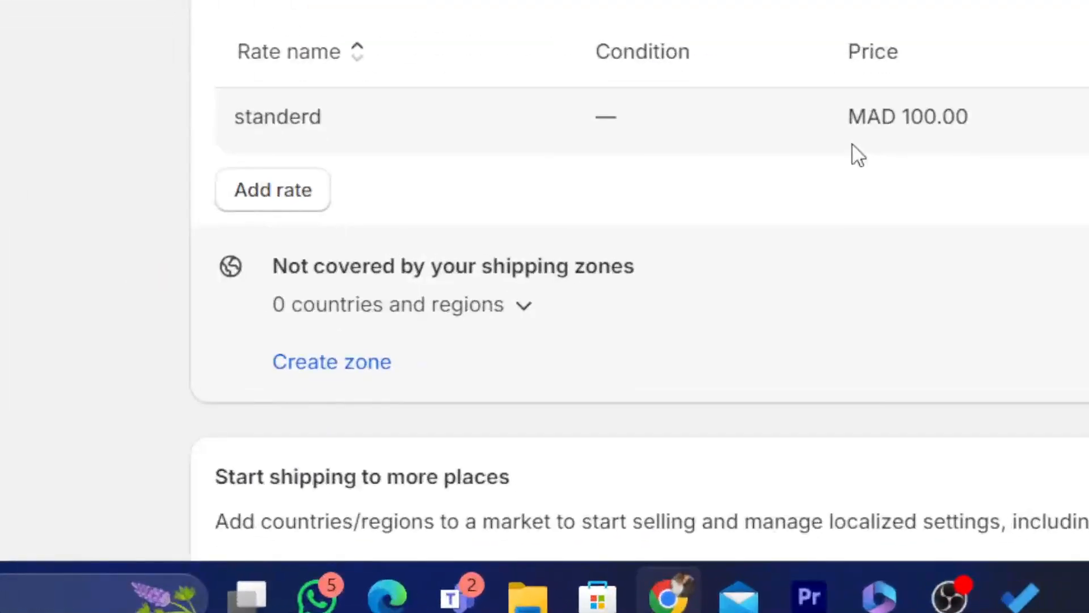
Step: Highlight the new rate's price, the International zone's missing-rates warning and the countries listed in the "list of countries" zone
mouse_move(697, 390)
left_mouse_down()
mouse_move(751, 388)
mouse_move(697, 381)
left_mouse_up()
left_click(751, 389)
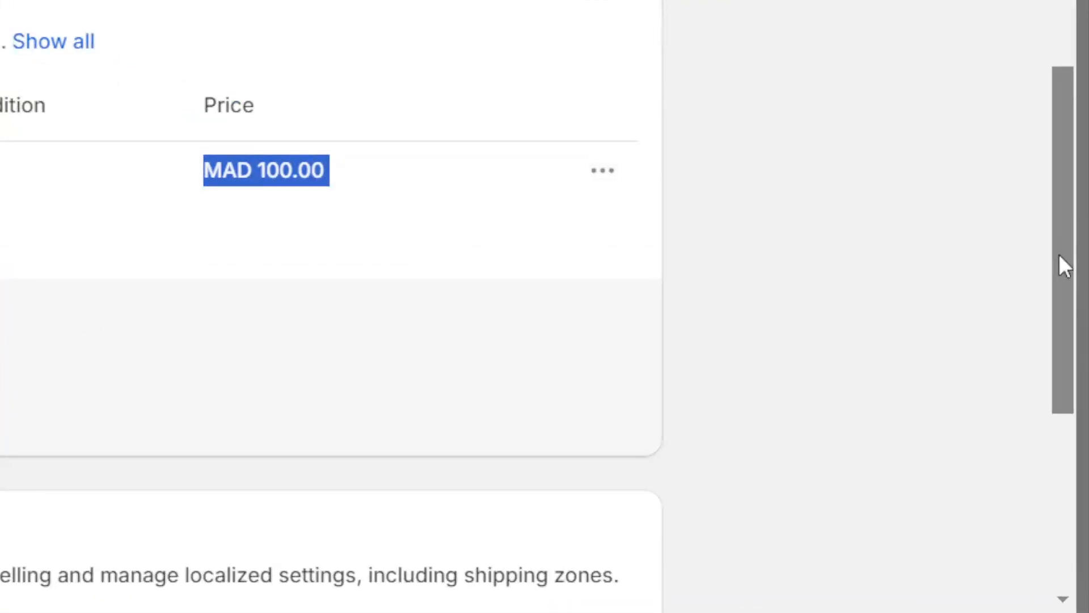
left_click_drag(1076, 422, 1076, 396)
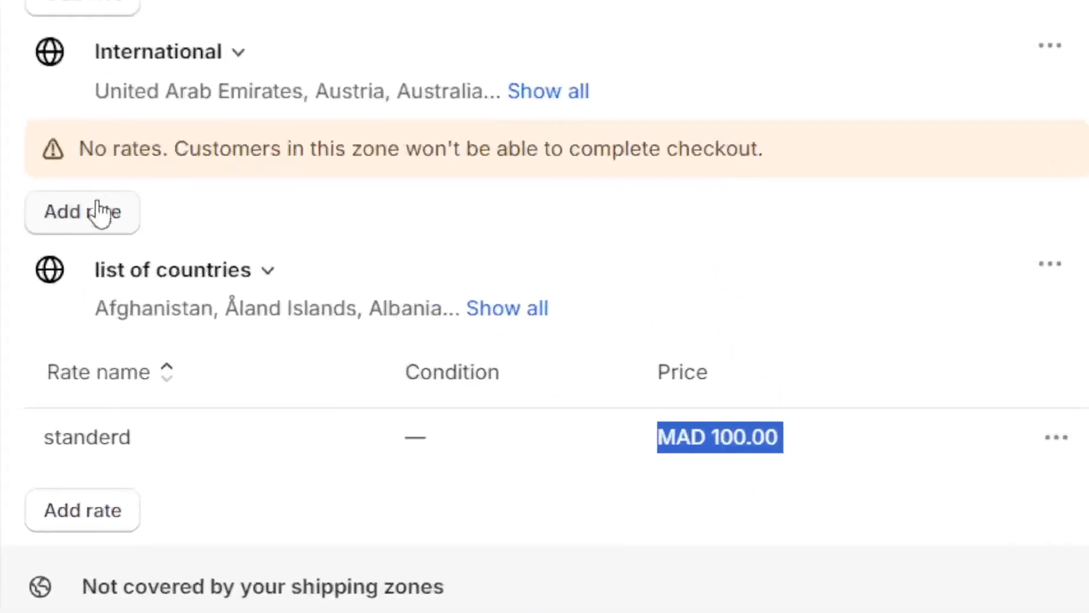
double_click(520, 332)
triple_click(312, 160)
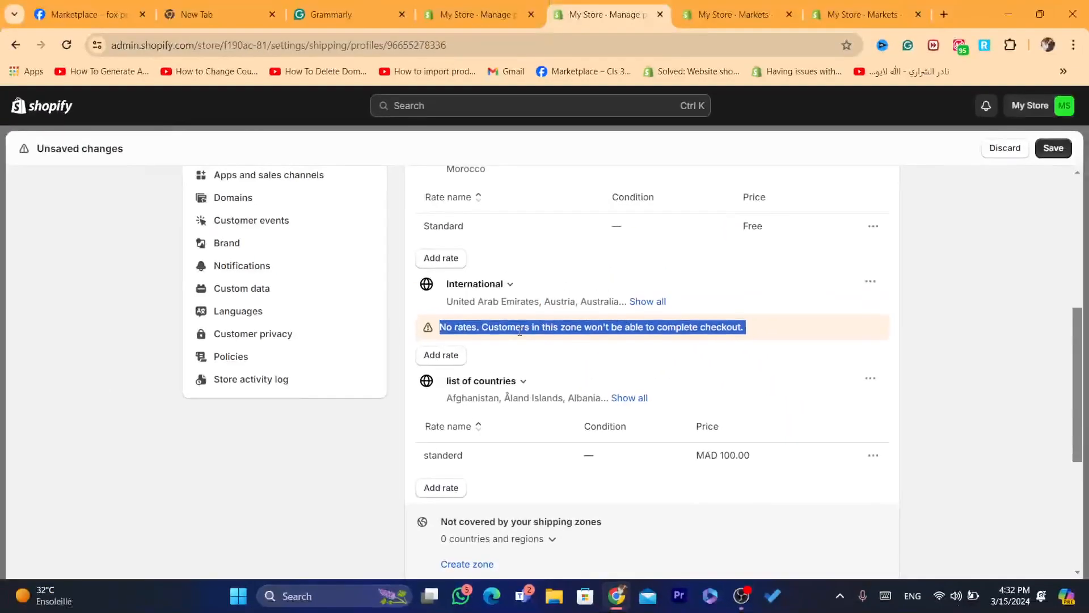
left_click(464, 324)
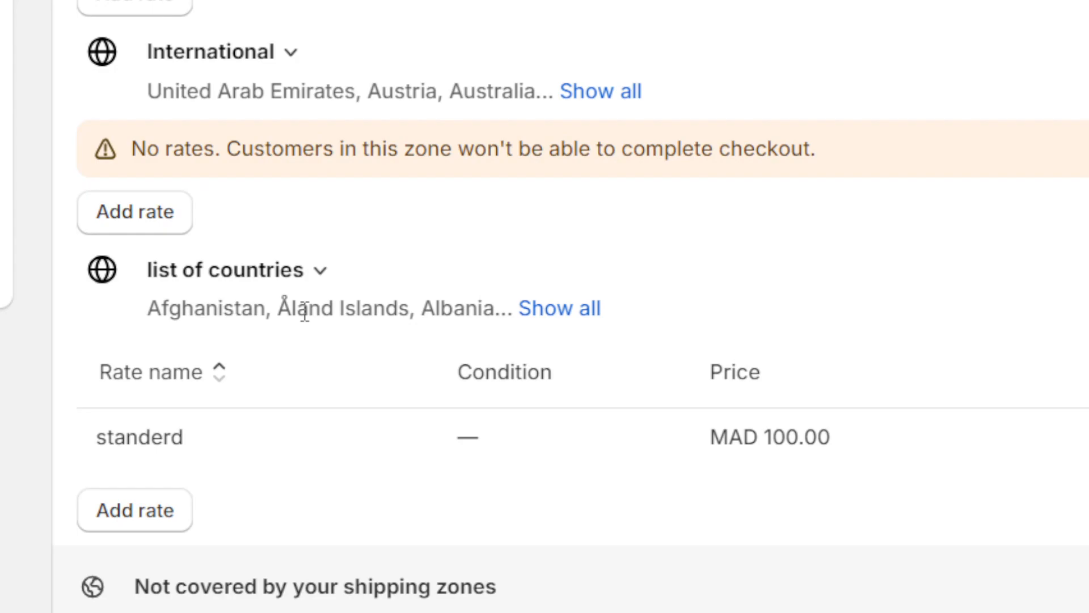
triple_click(306, 310)
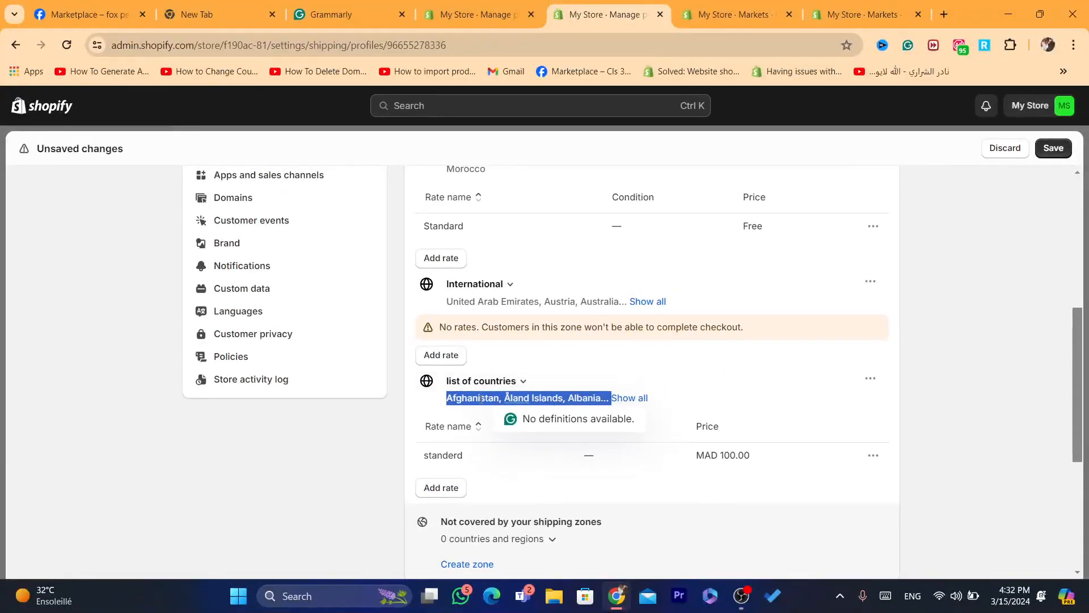
double_click(468, 398)
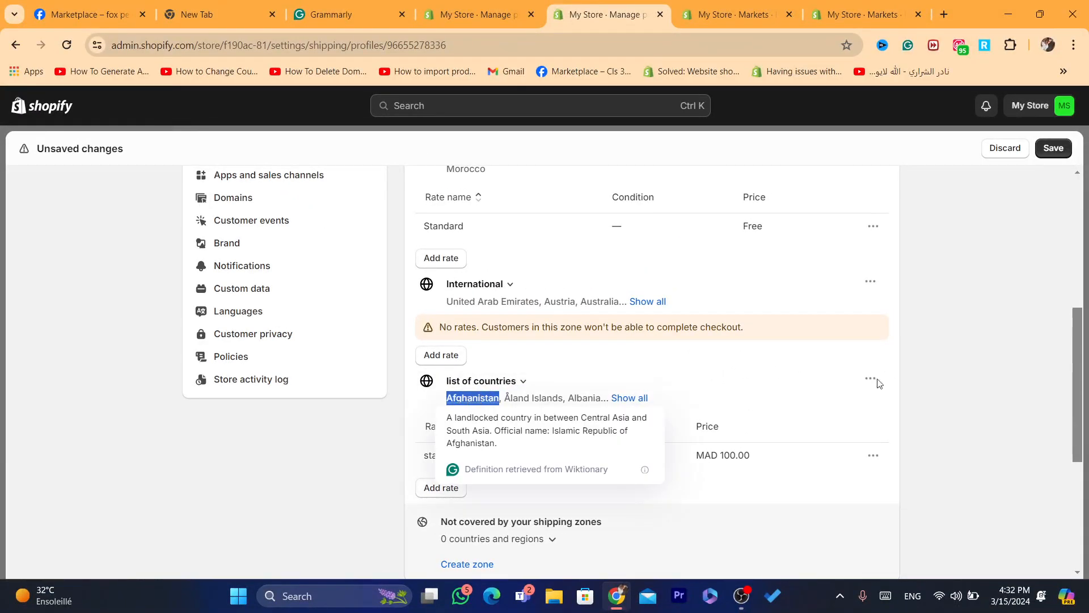
left_click(959, 416)
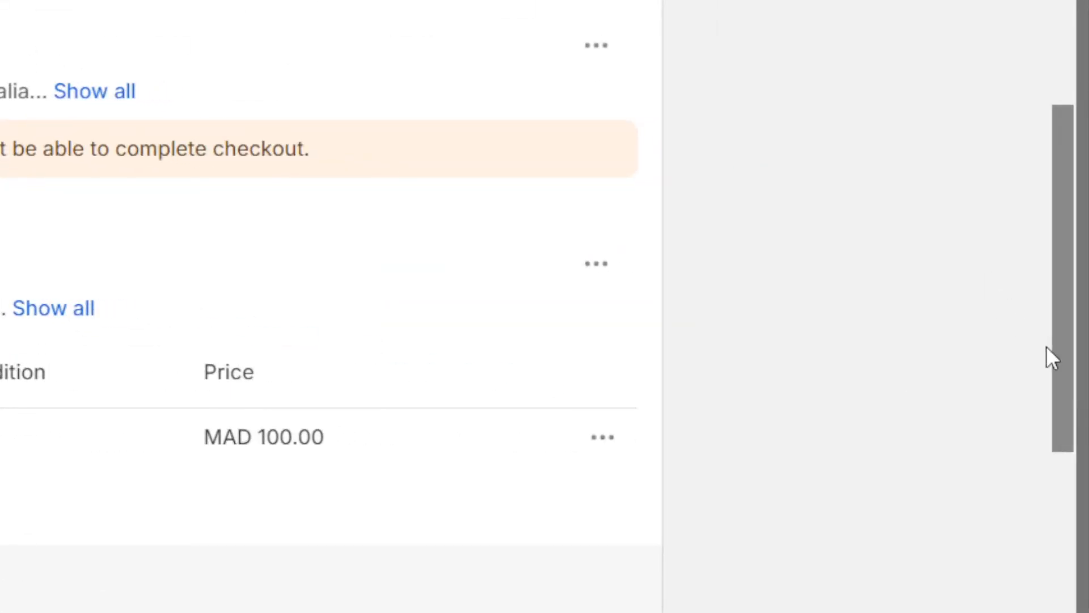
Step: Save the shipping profile and highlight the checkout notice under the "list of countries" zone
left_click_drag(1062, 370, 1079, 405)
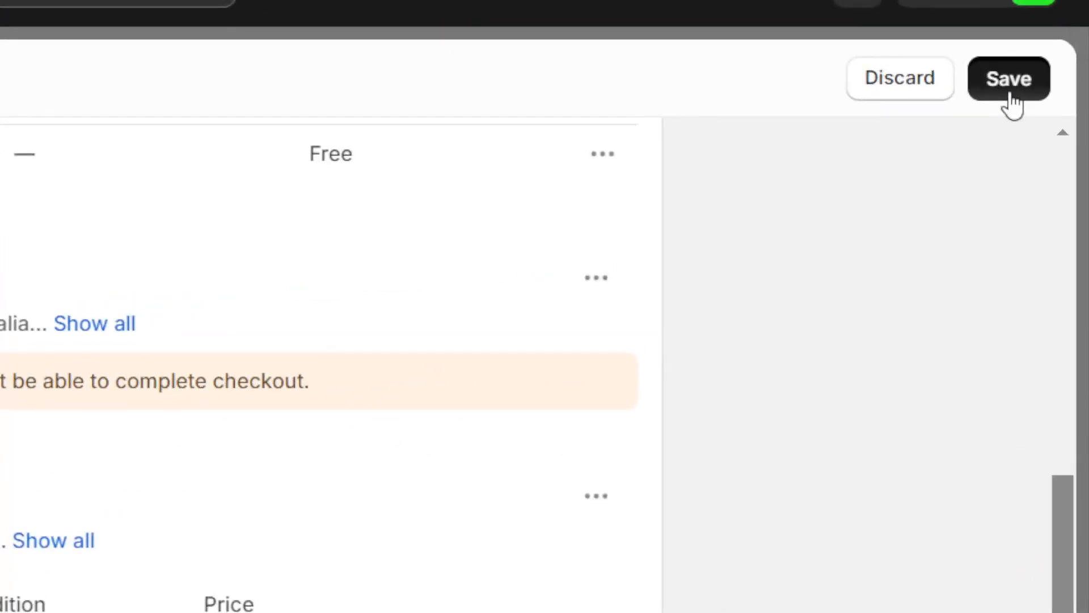
left_click(1055, 152)
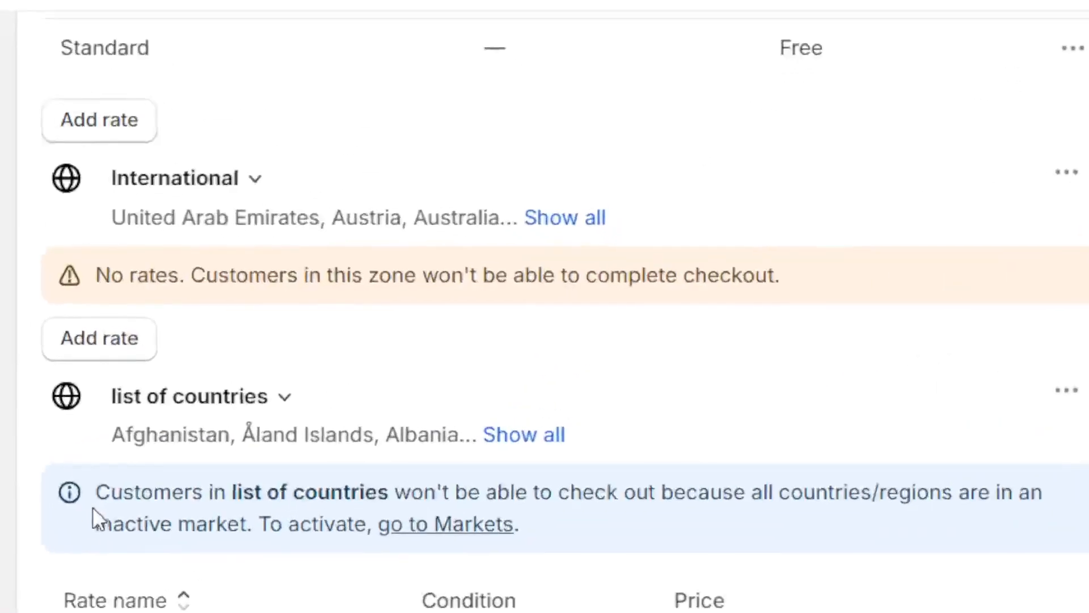
left_click_drag(439, 385, 671, 397)
left_click(450, 384)
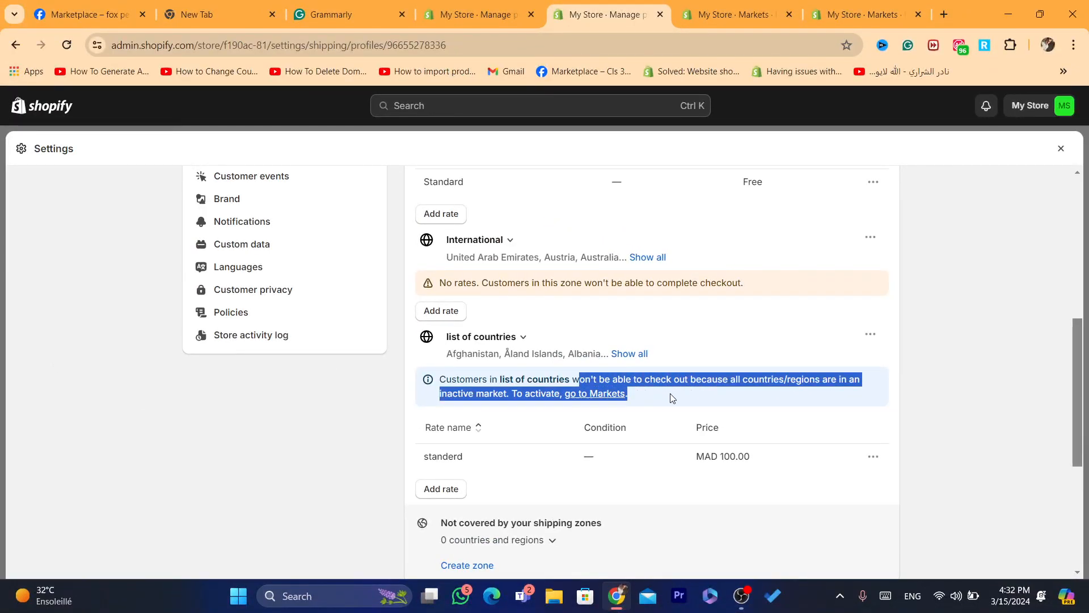
left_click(715, 393)
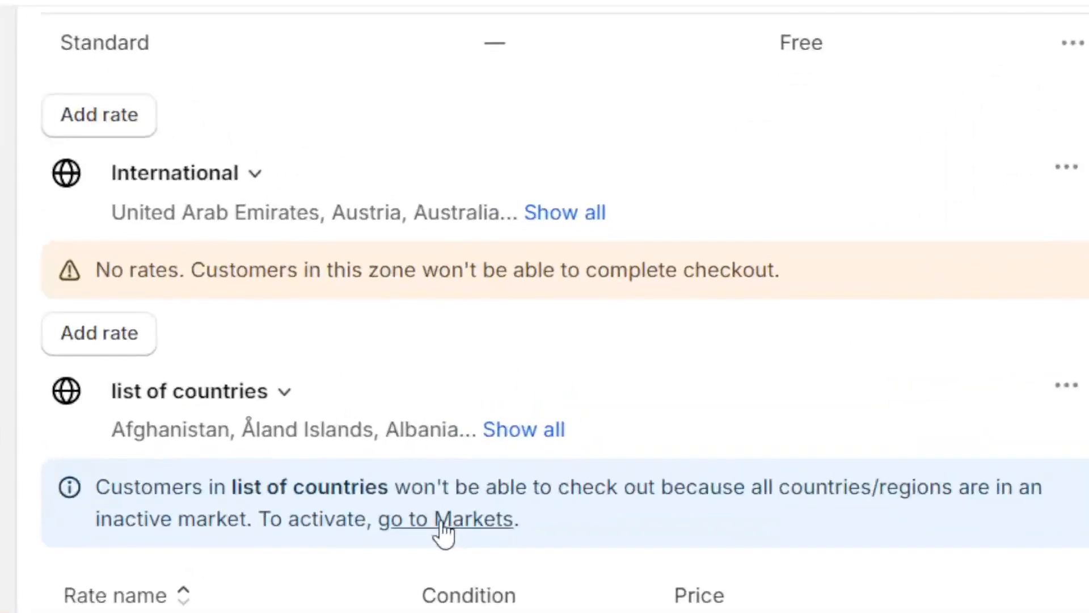
Step: Follow the zone notice to the "list of countries i want to ship to" market and check its activation options
left_click(440, 521)
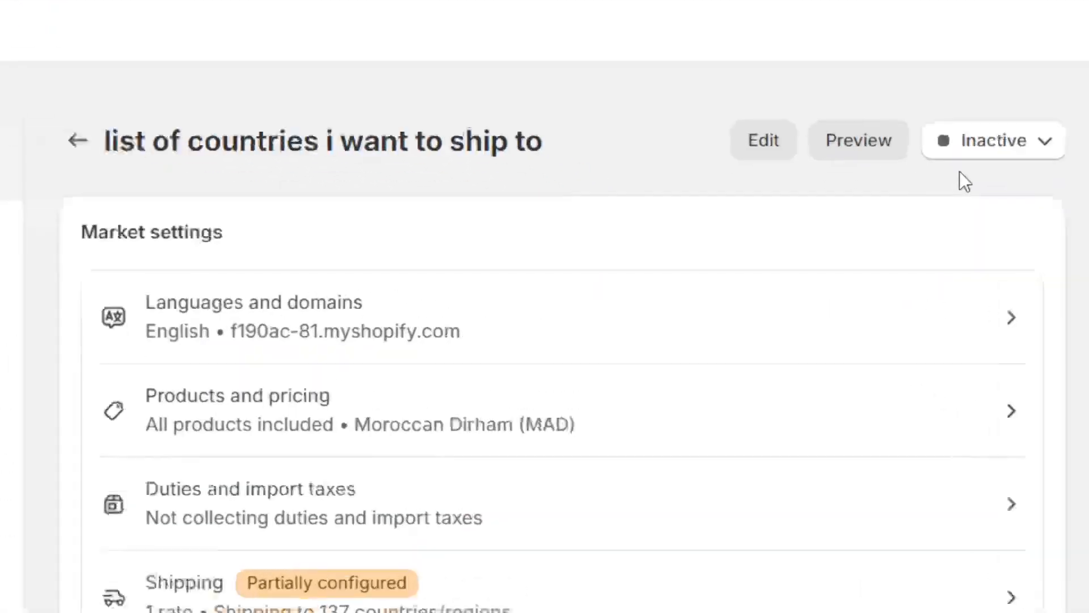
left_click(1000, 142)
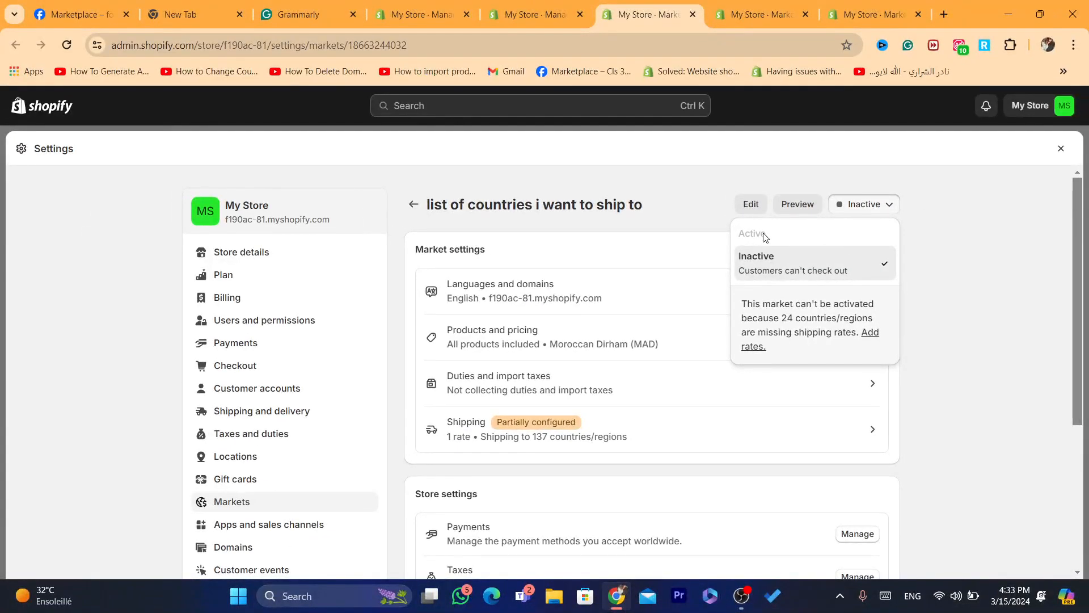
left_click(634, 209)
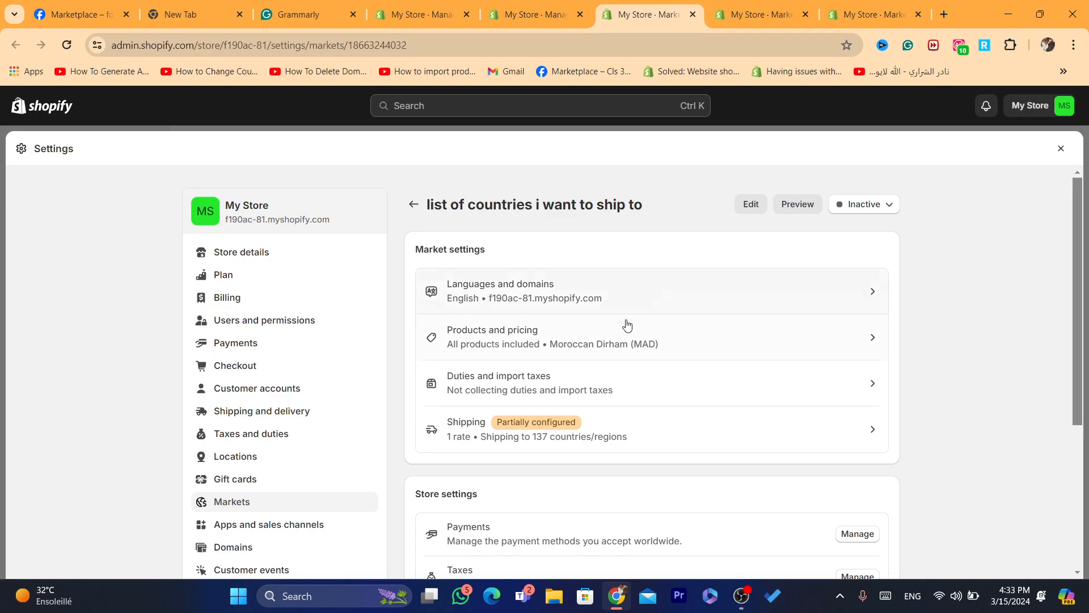
left_click(882, 204)
Step: Return to the Markets list, close and reopen the store settings, and open the "list of countries i want to ship to" market again
left_click(414, 204)
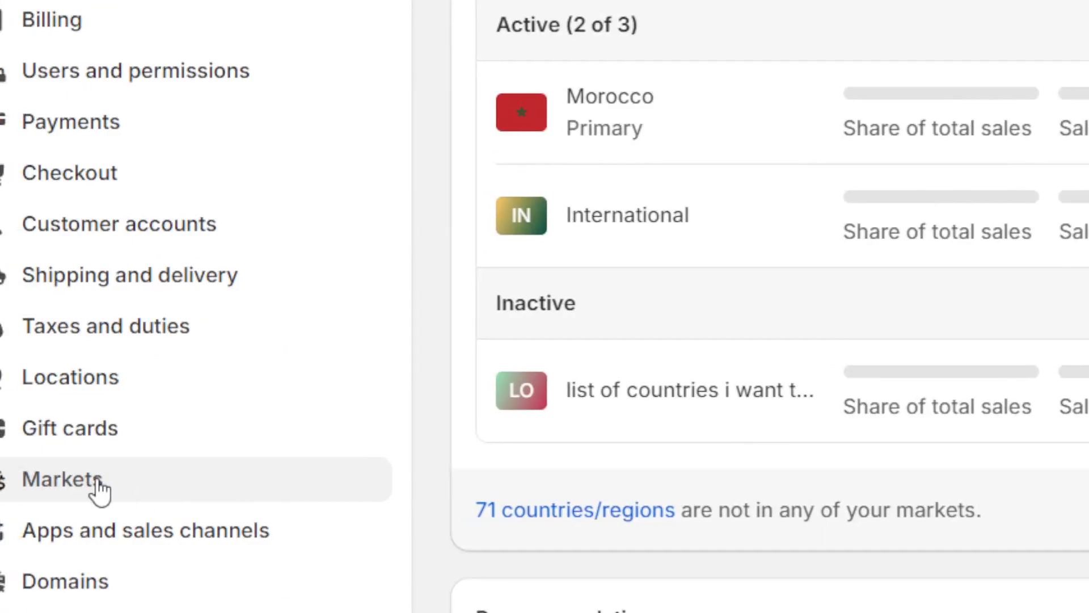
left_click(98, 482)
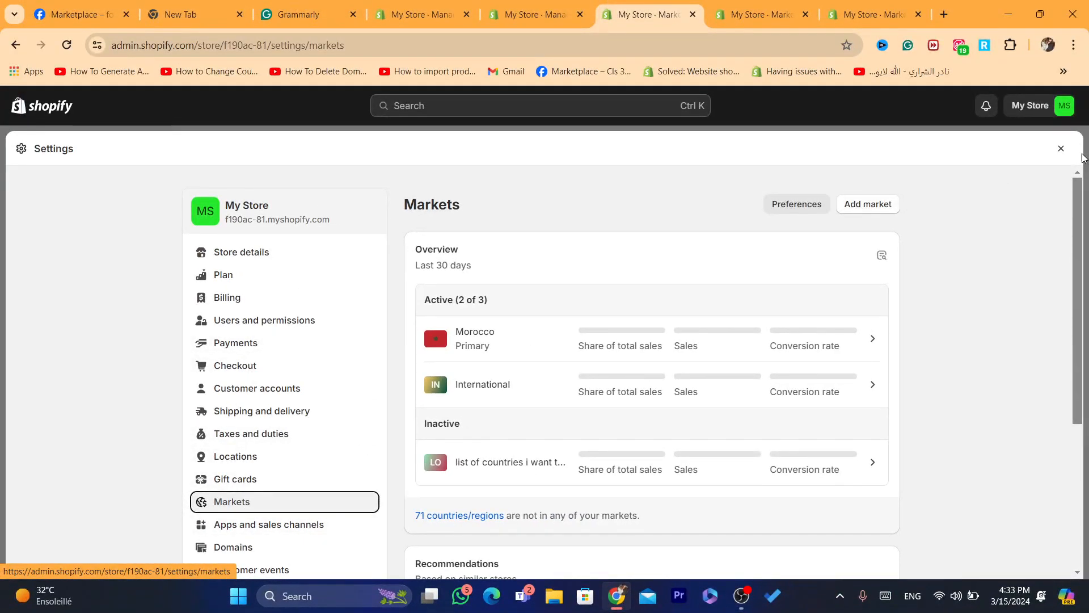
left_click(1061, 148)
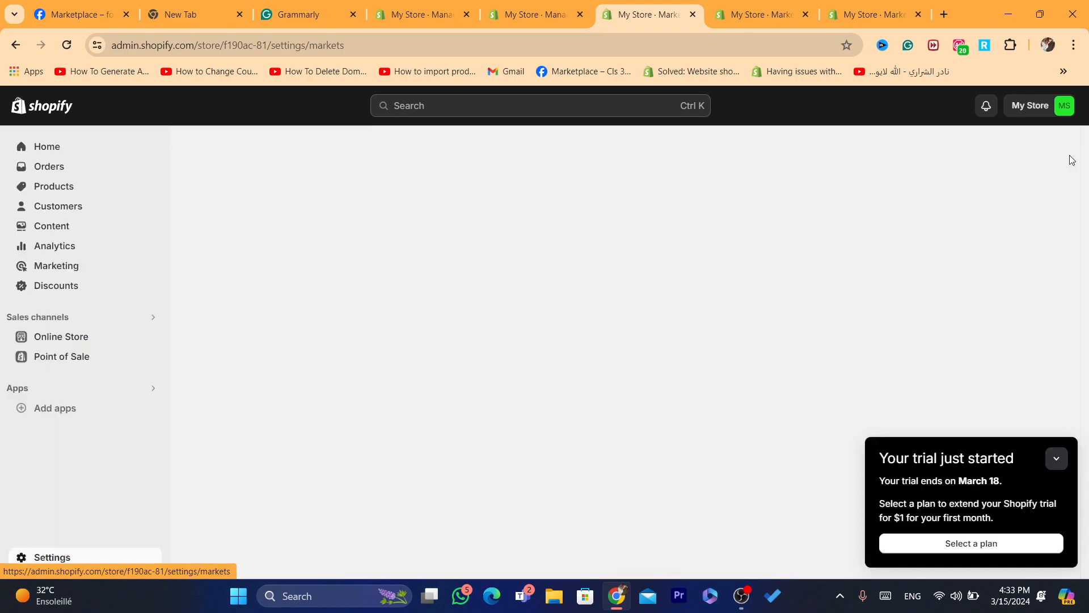
left_click(53, 556)
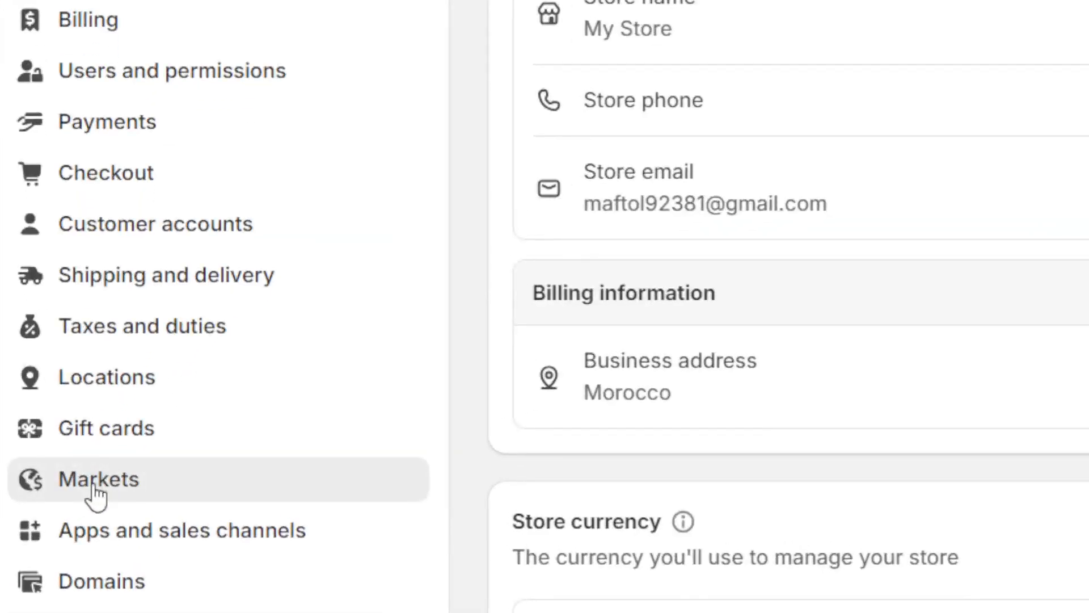
left_click(95, 487)
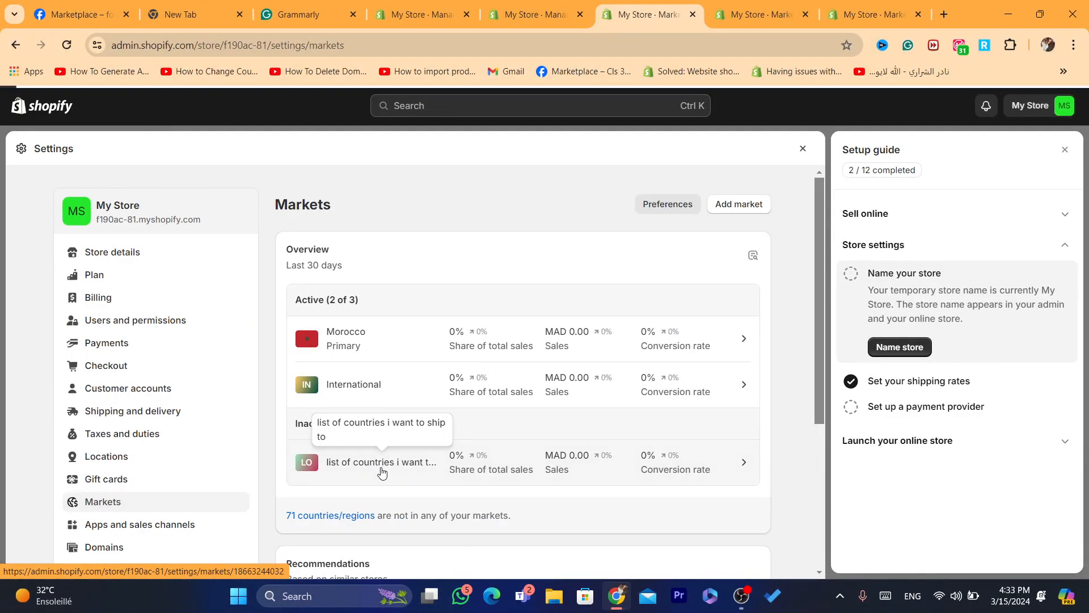
left_click(382, 471)
Step: Show the market's status options and highlight the explanation about activating it
left_click(753, 216)
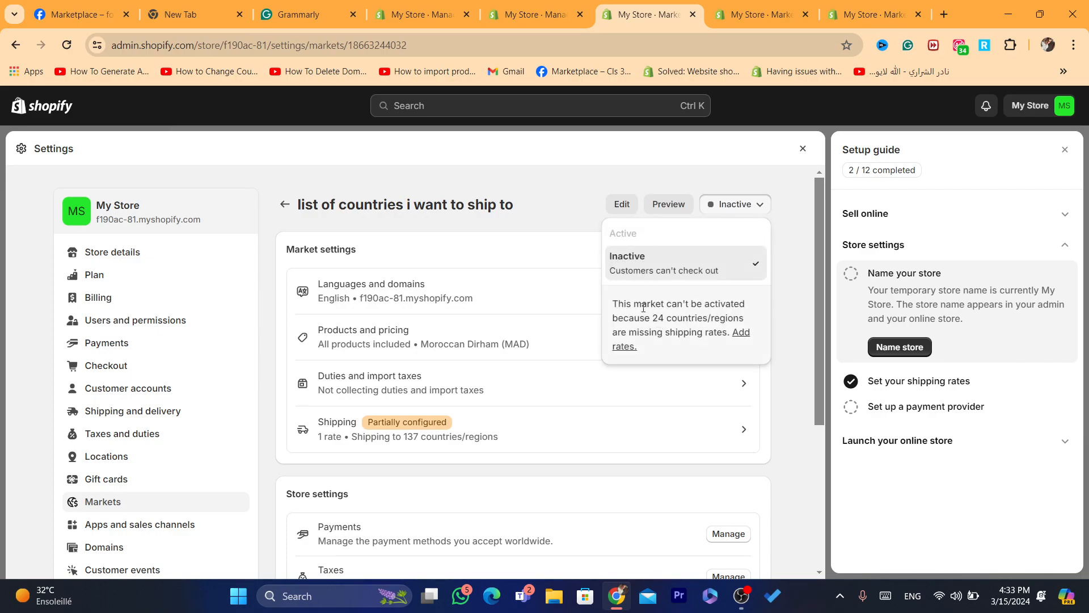
left_click_drag(647, 307, 663, 333)
left_click(674, 337)
left_click(687, 323)
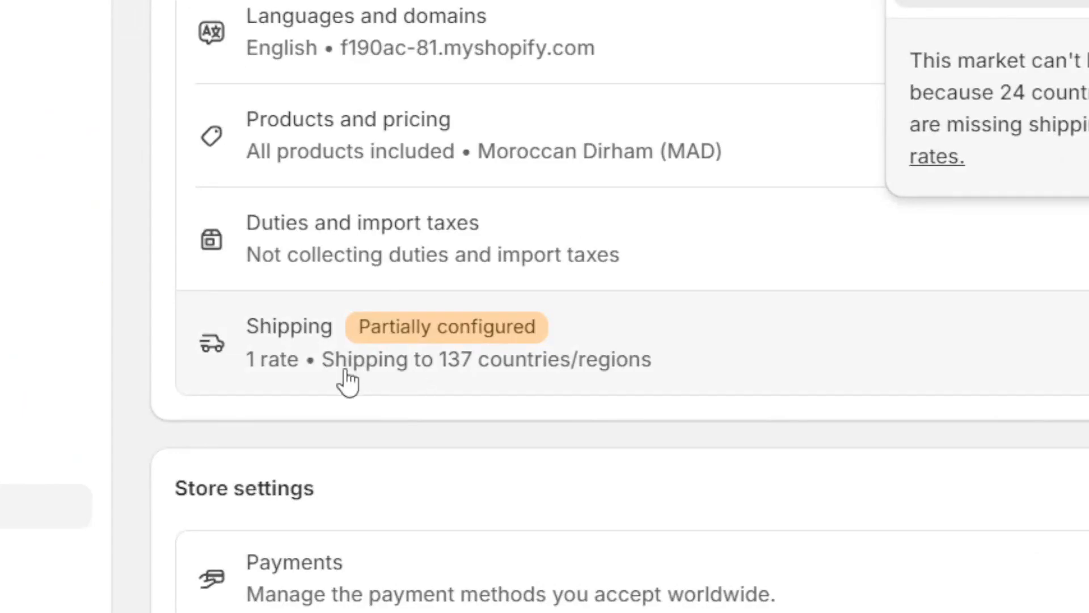
Step: Go from the market's shipping details to the store's shipping and delivery settings and open the General profile
left_click(335, 432)
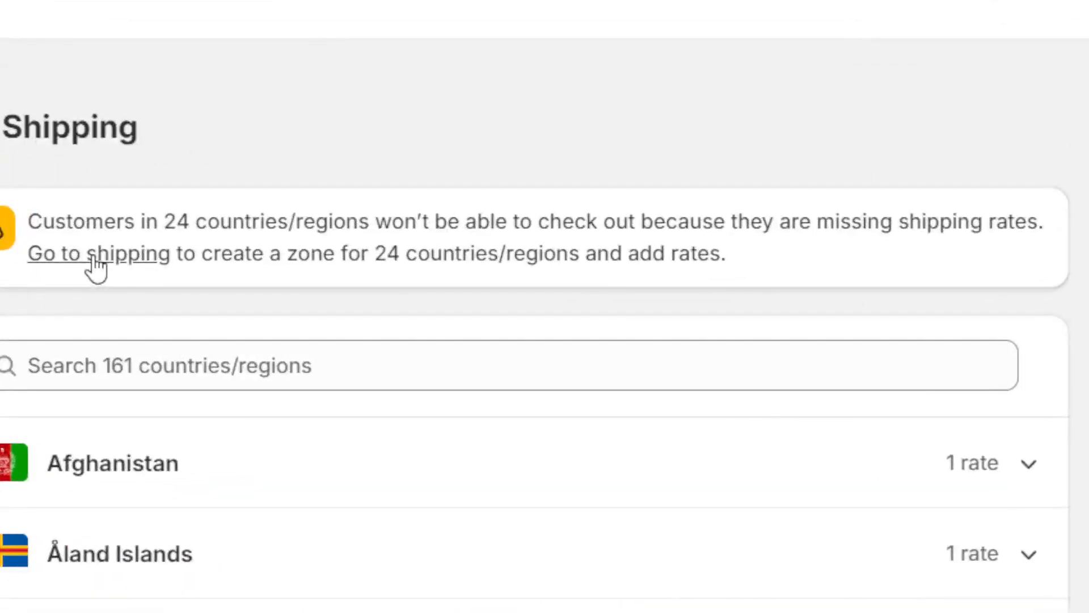
left_click(340, 261)
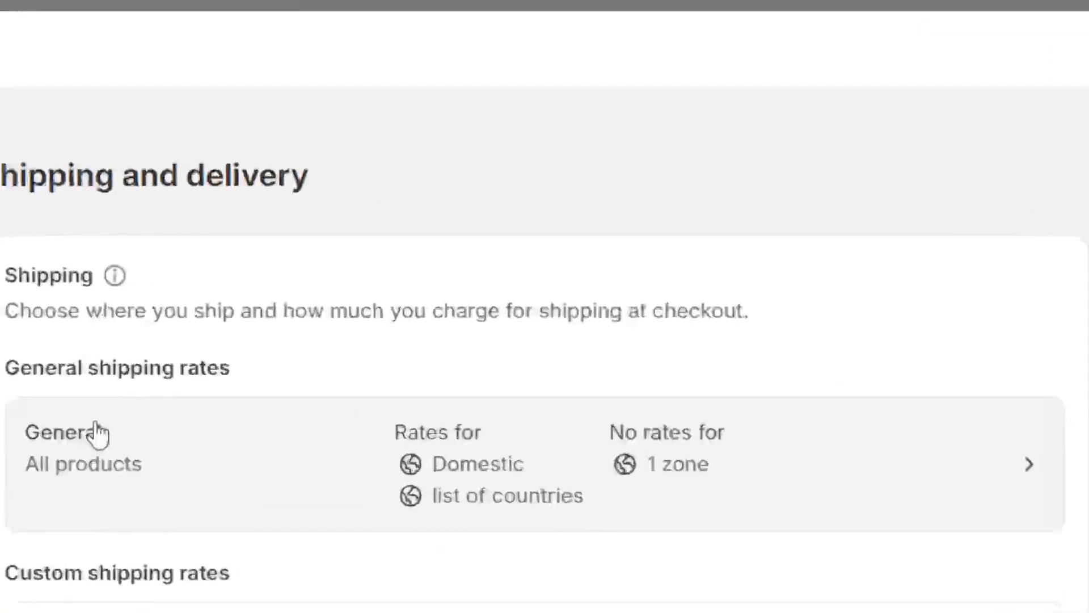
left_click(68, 440)
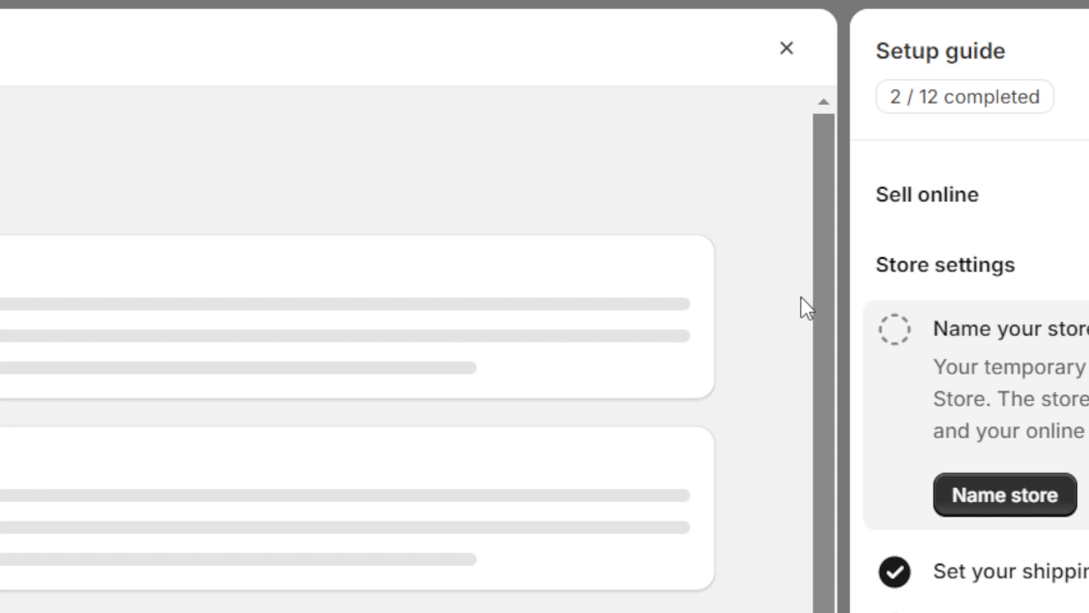
Step: Add a custom flat rate named "economy" at MAD 100 with the description "Ships next day" to the International zone and save the profile
left_click_drag(838, 398, 839, 544)
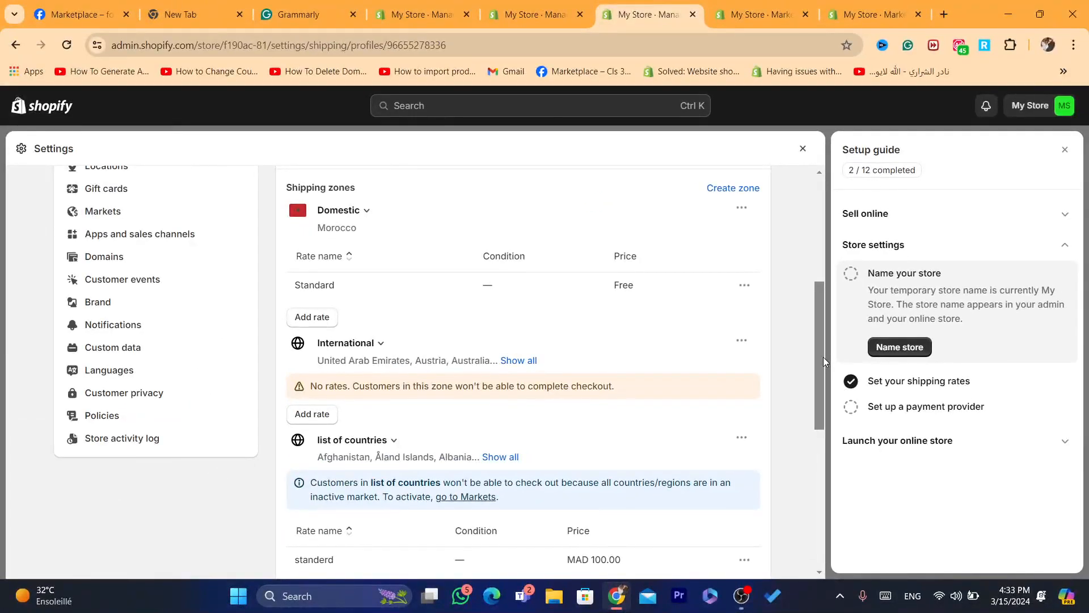
left_click_drag(823, 358, 824, 391)
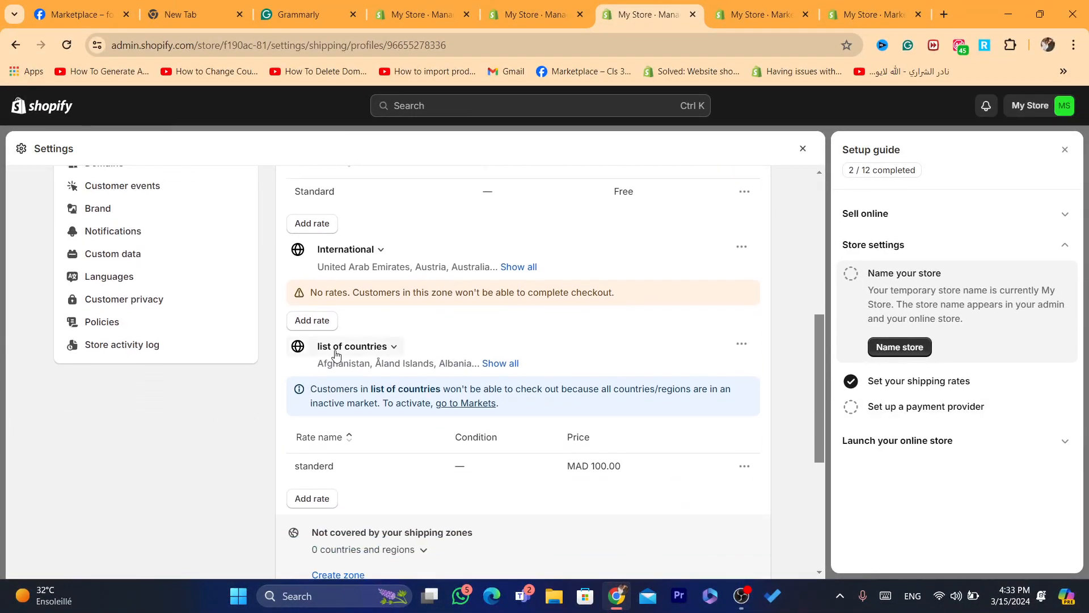
left_click(311, 320)
left_click(382, 391)
type("100")
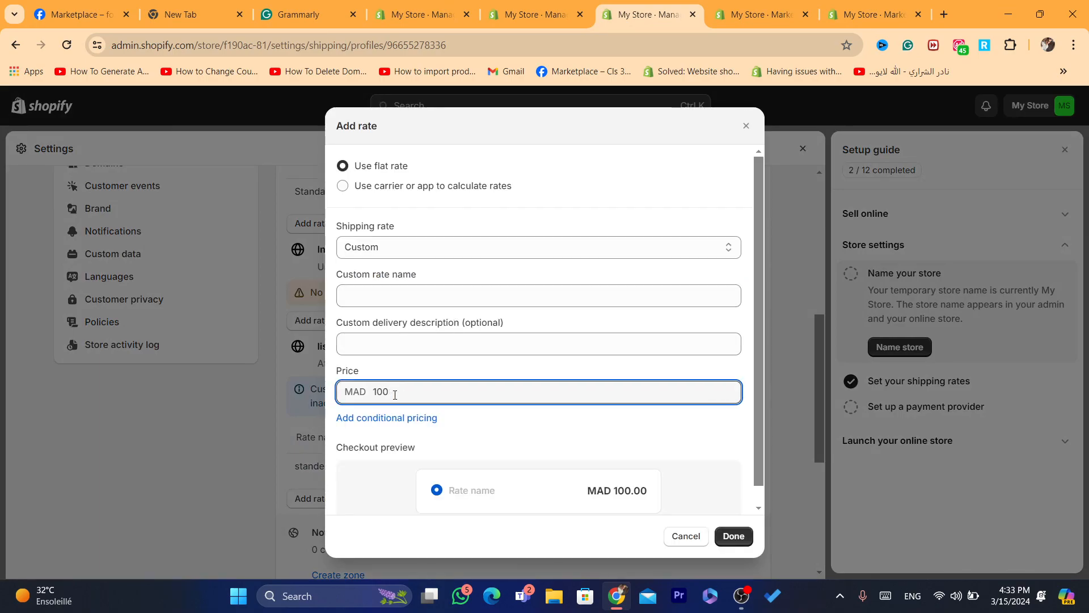
left_click(403, 298)
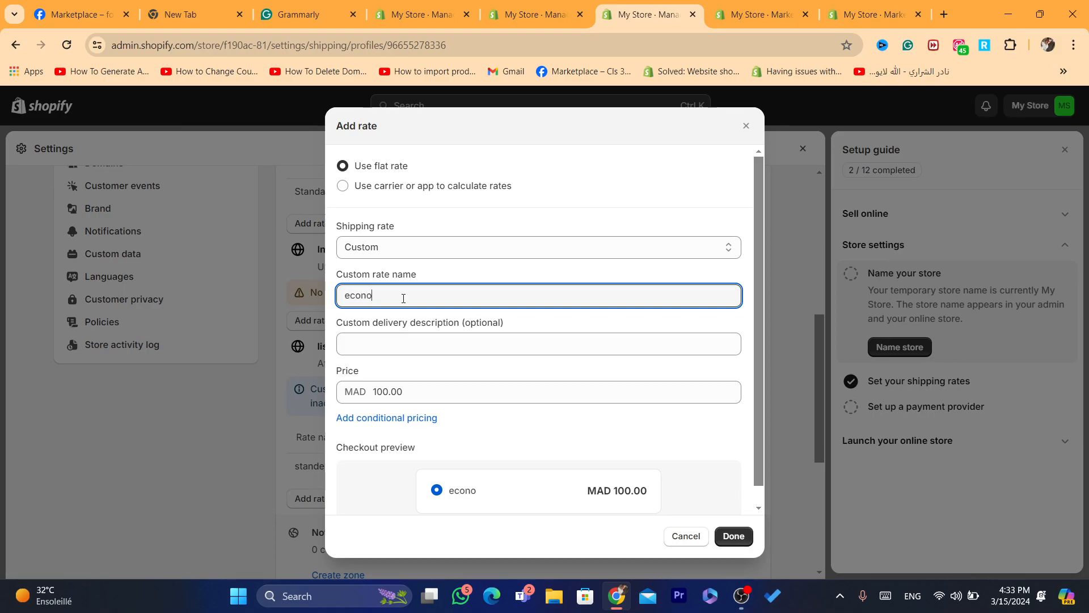
left_click(414, 344)
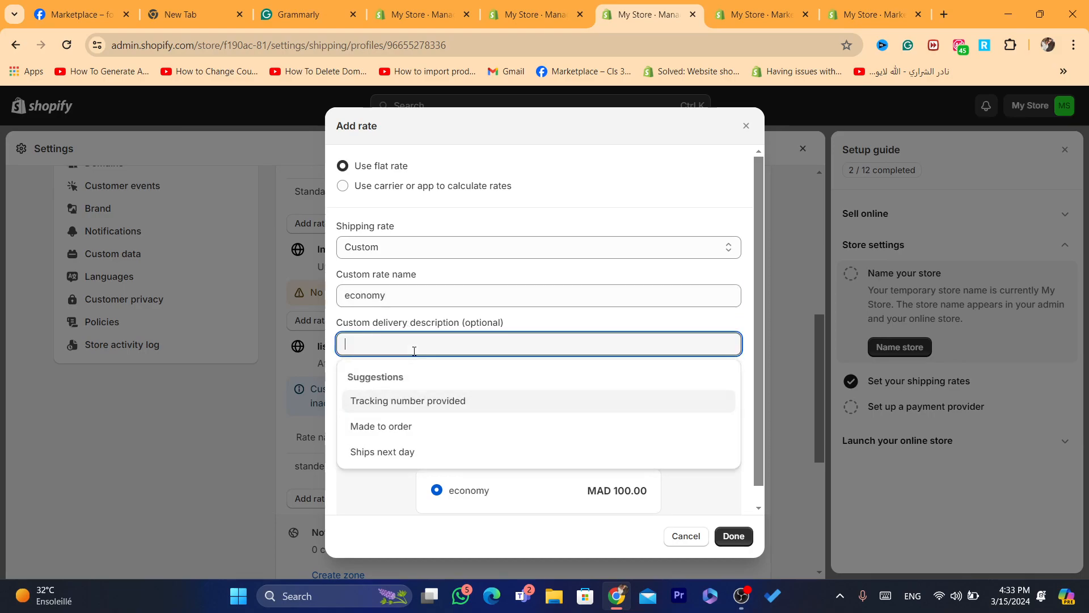
left_click(420, 451)
left_click(733, 536)
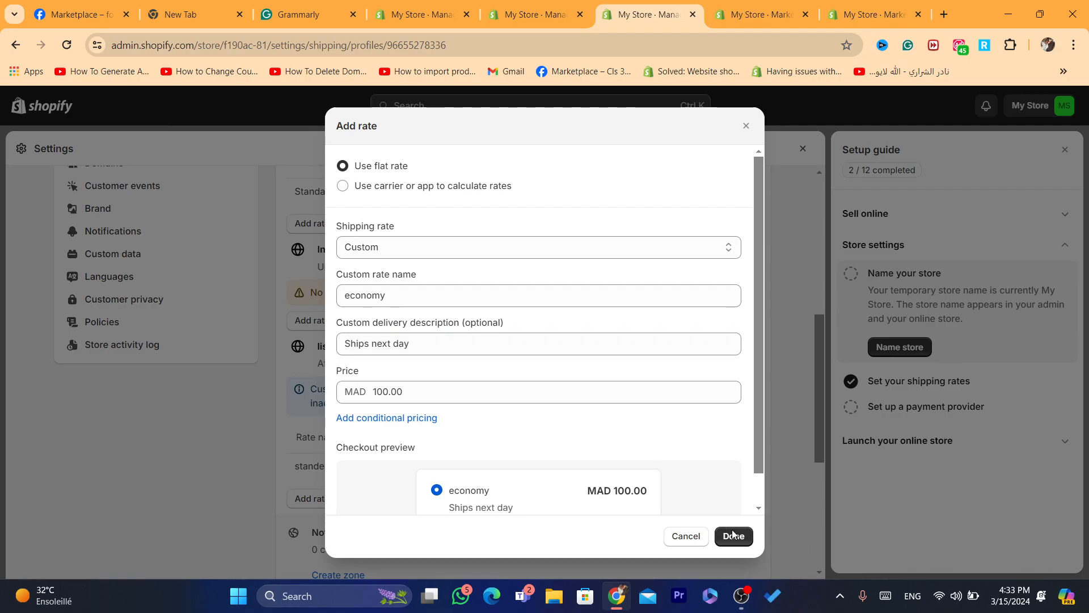
left_click(795, 148)
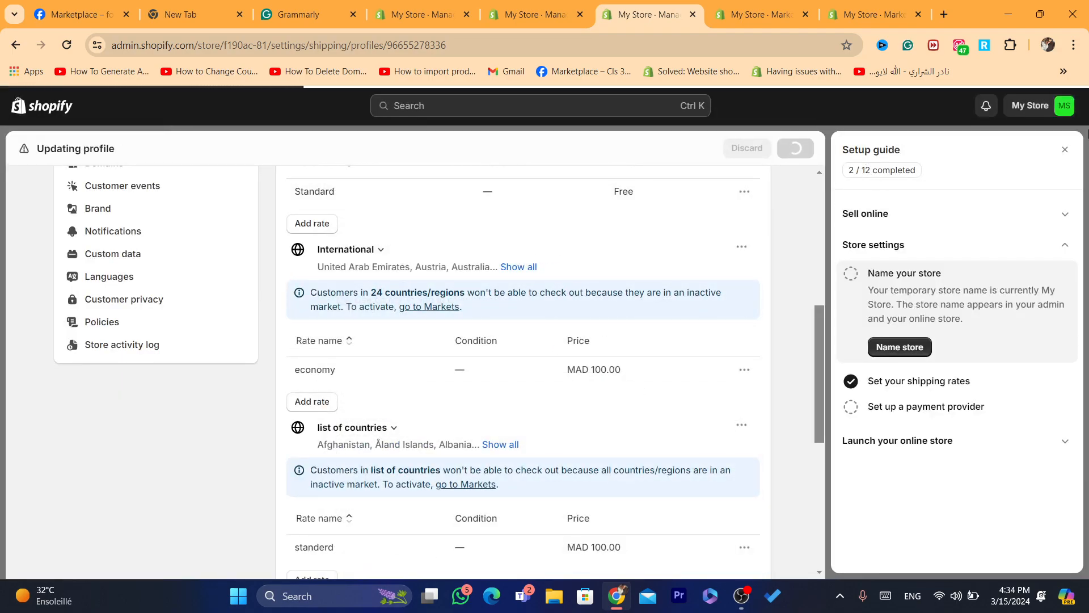
Step: Close the setup guide and the shipping profile, then open the "list of countries i want to ship to" market from the store's market settings
left_click(1065, 149)
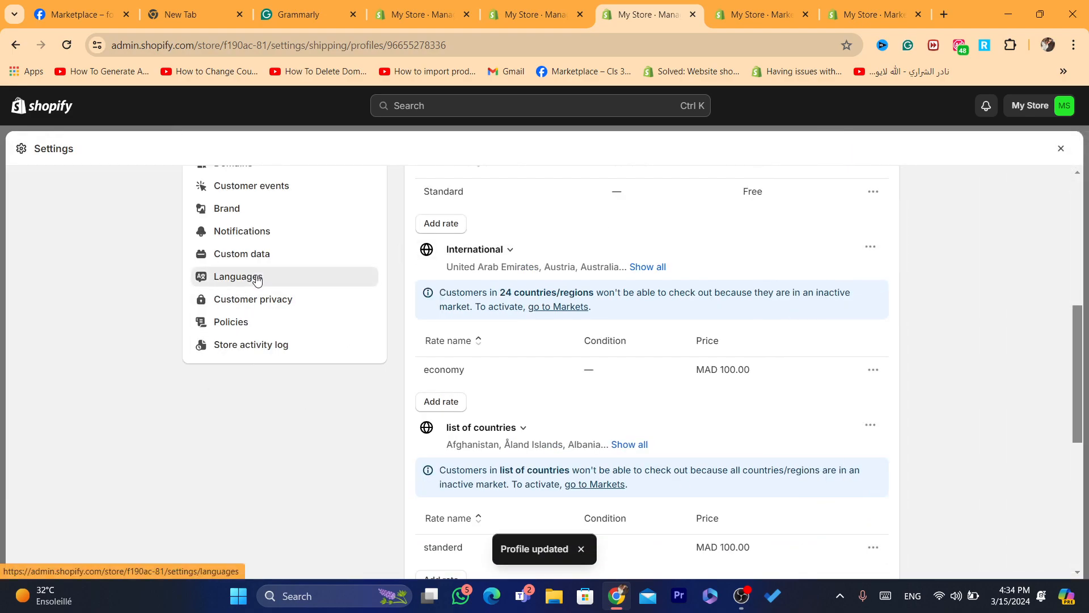
left_click(1058, 146)
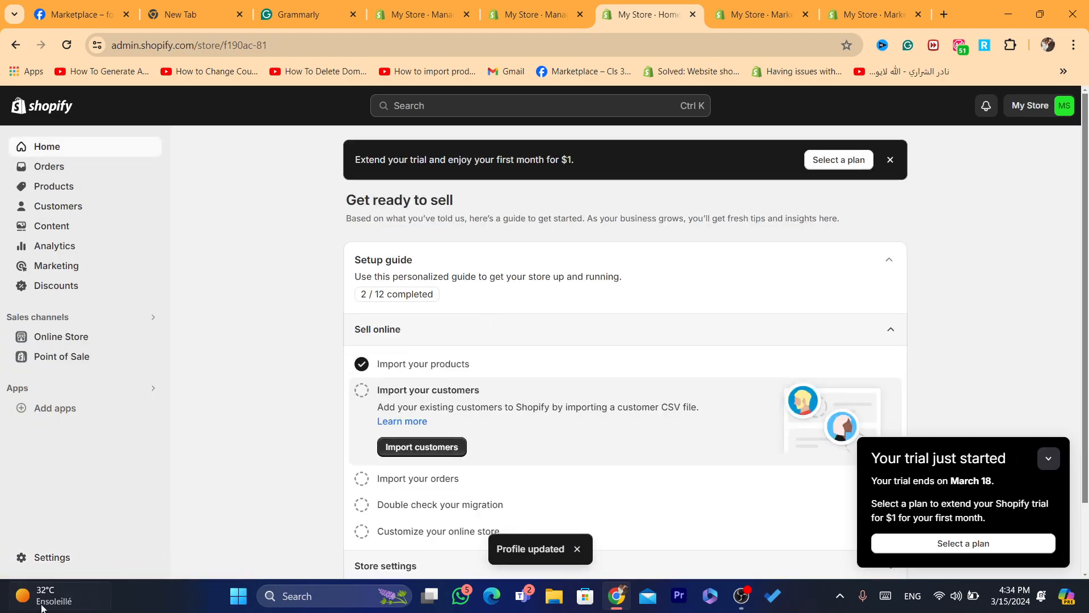
left_click(20, 554)
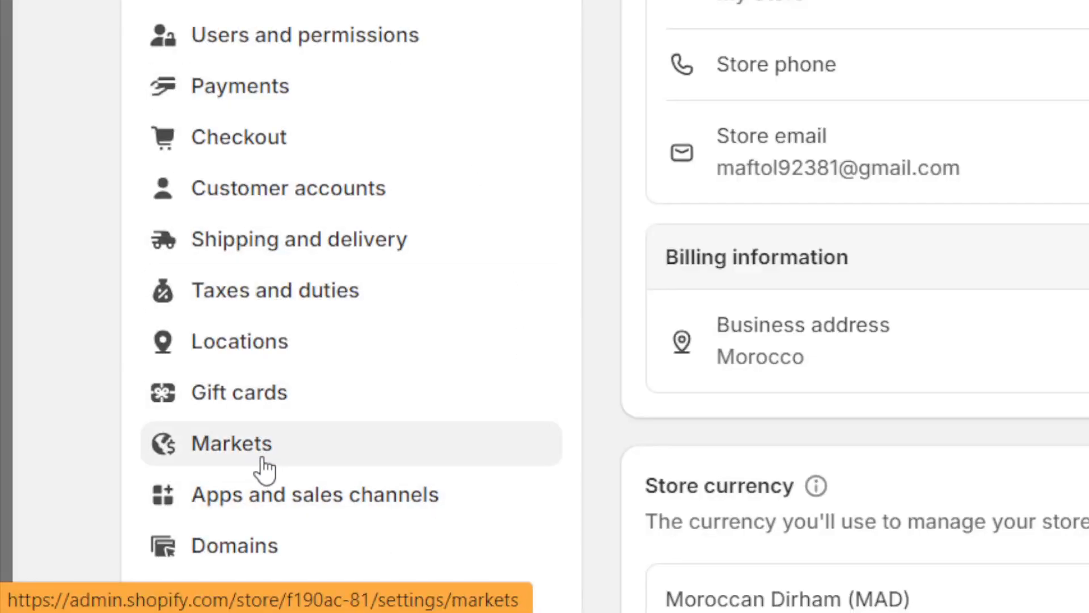
left_click(264, 445)
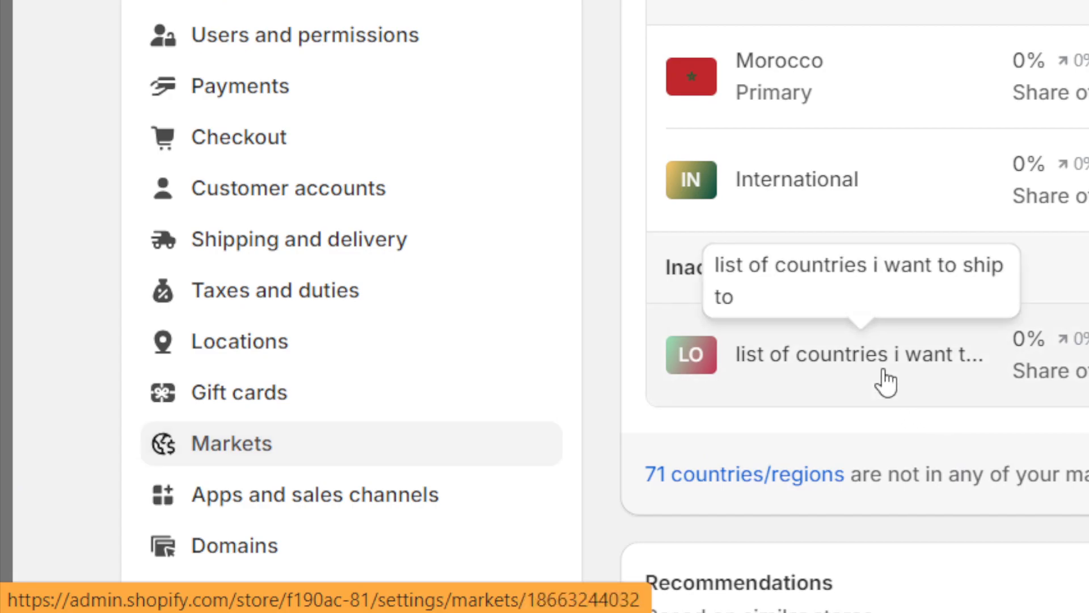
left_click(886, 382)
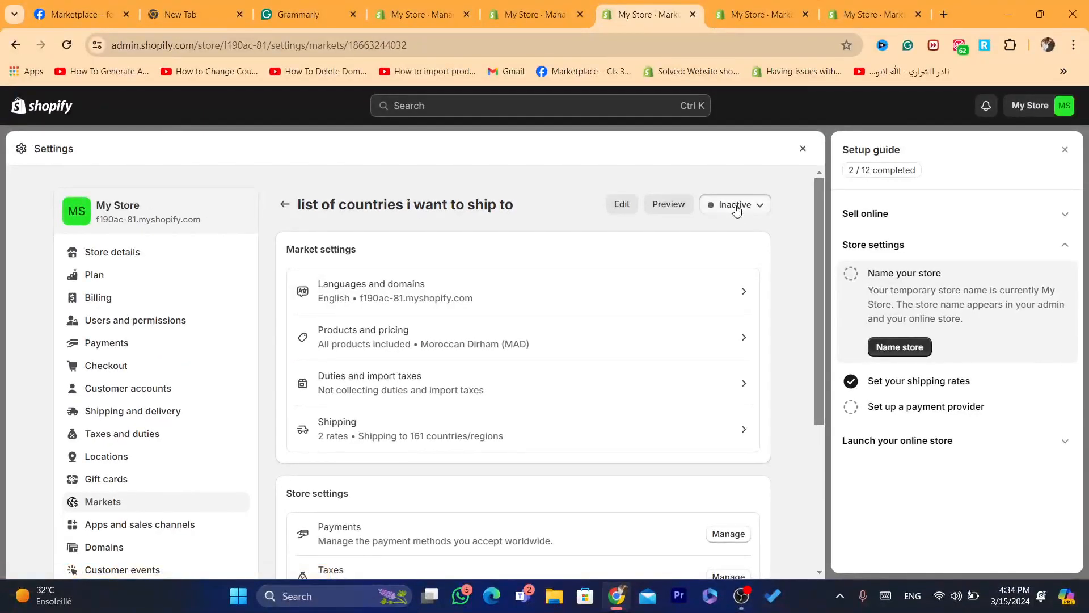
Step: Set the "list of countries i want to ship to" market to Active and close the store settings
left_click(736, 207)
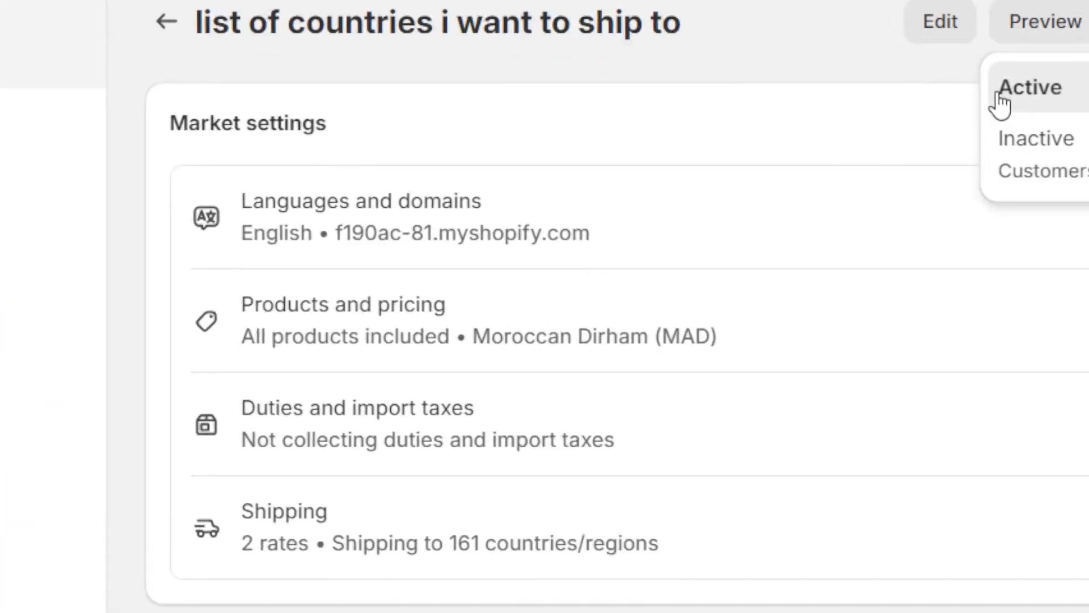
left_click(1000, 104)
left_click(914, 120)
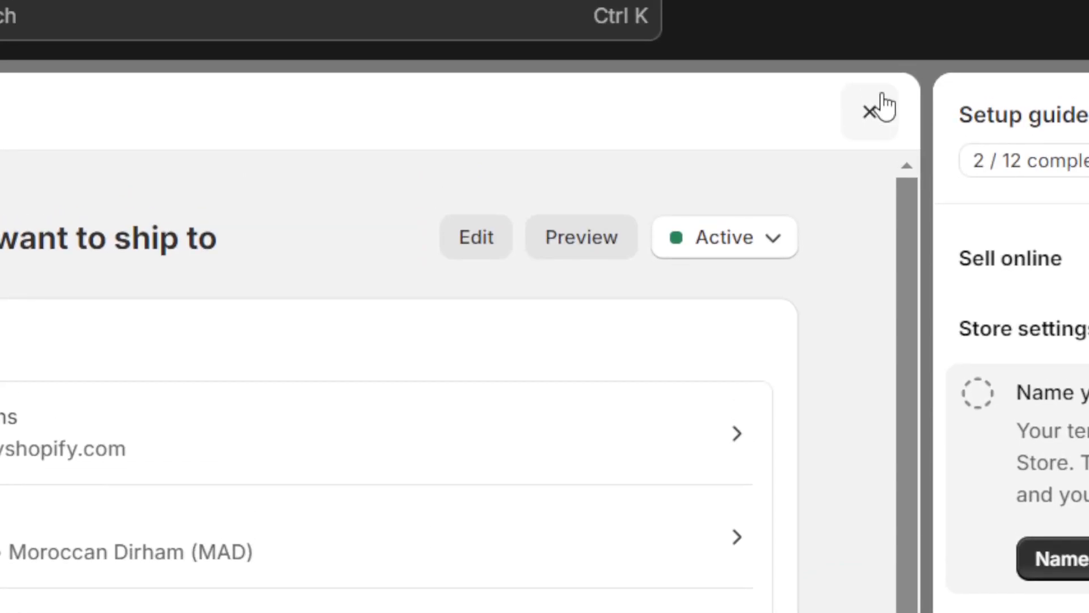
left_click(804, 148)
left_click(1011, 154)
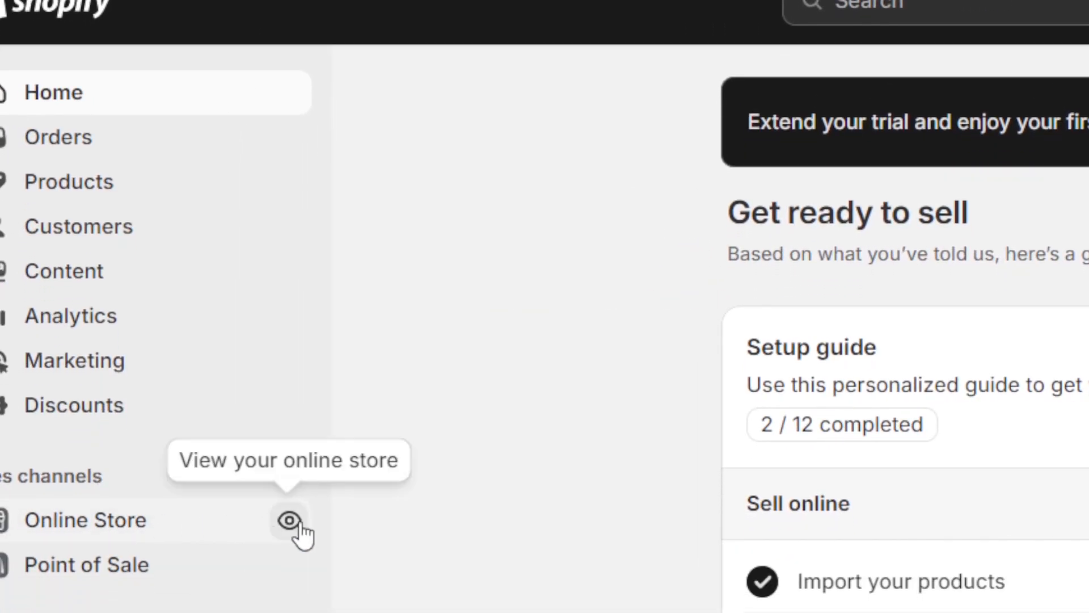
Step: View the online store and look through the countries offered in its country and currency selector
left_click(291, 521)
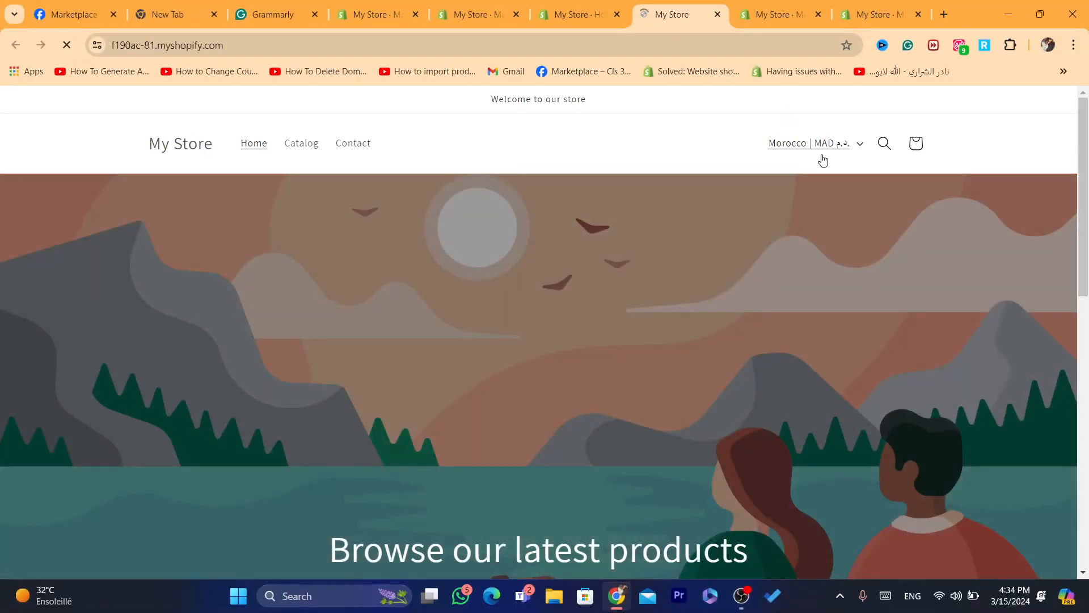
left_click(813, 152)
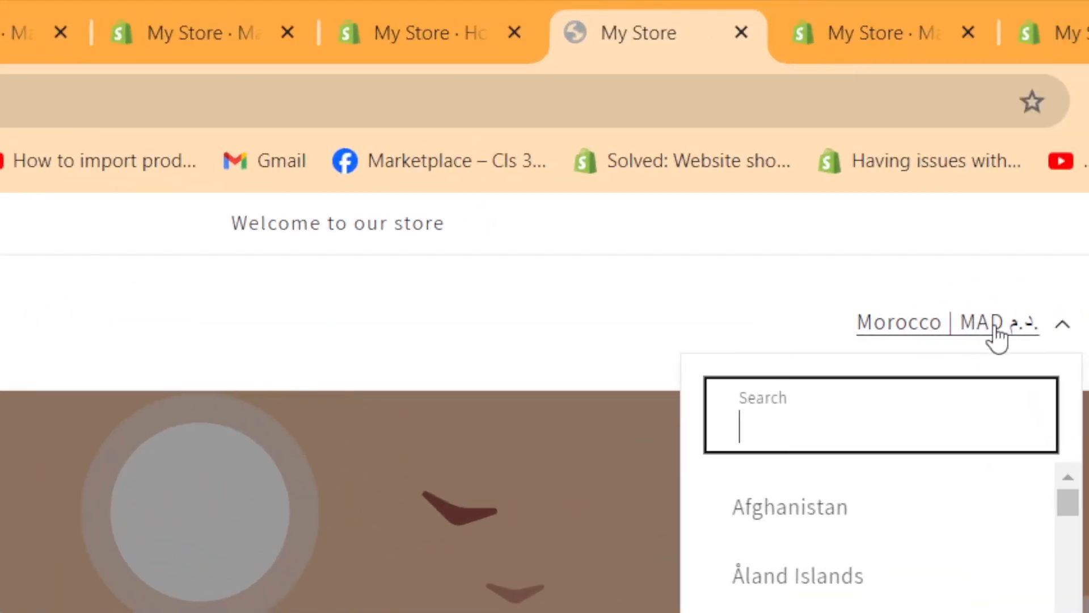
left_click_drag(1068, 495, 1082, 585)
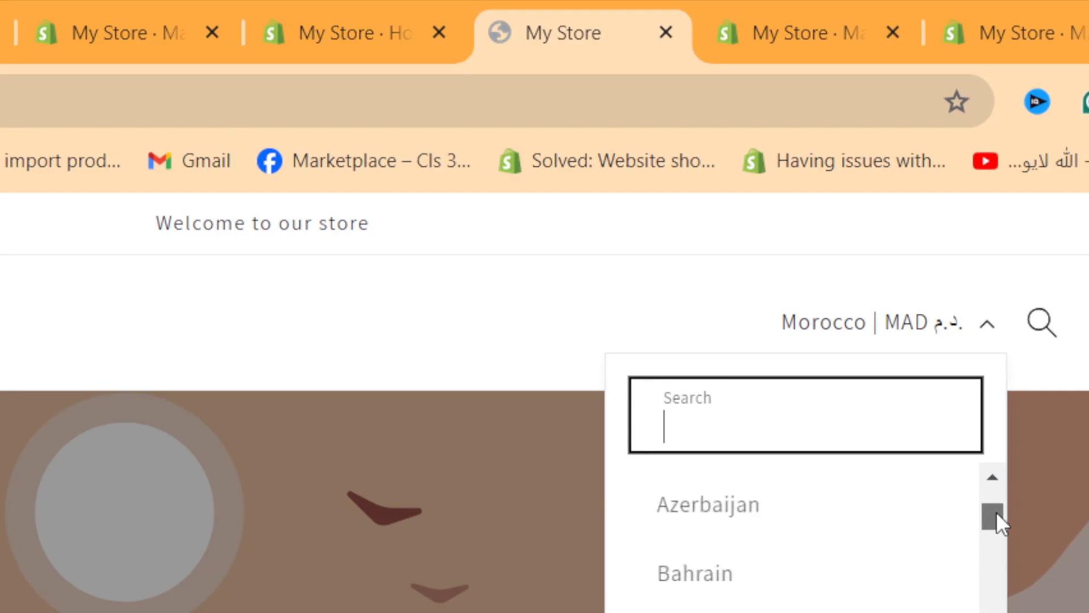
left_click_drag(998, 520, 978, 519)
left_click(868, 94)
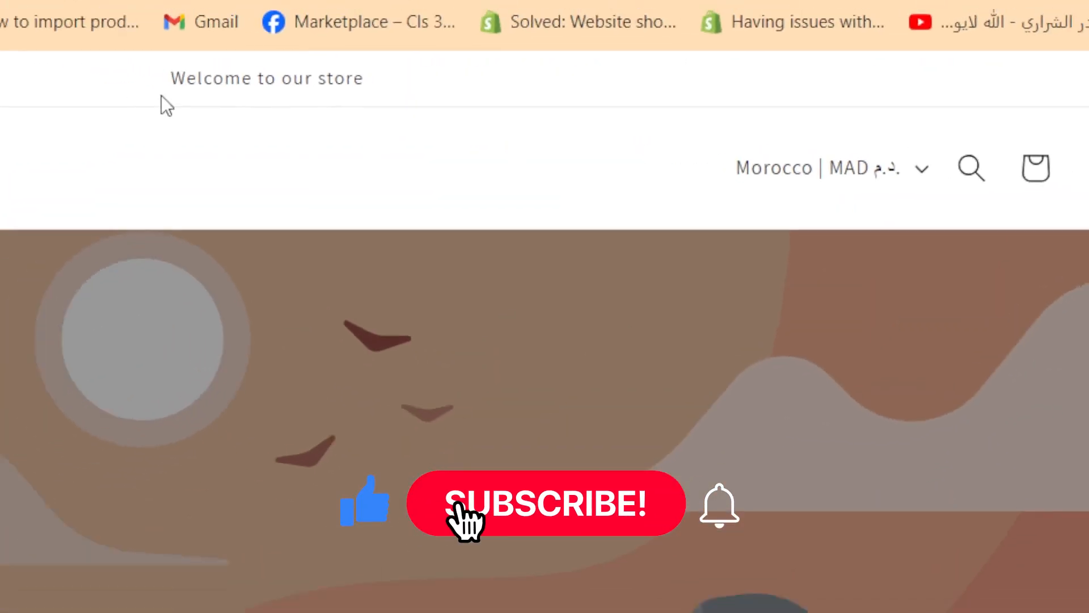